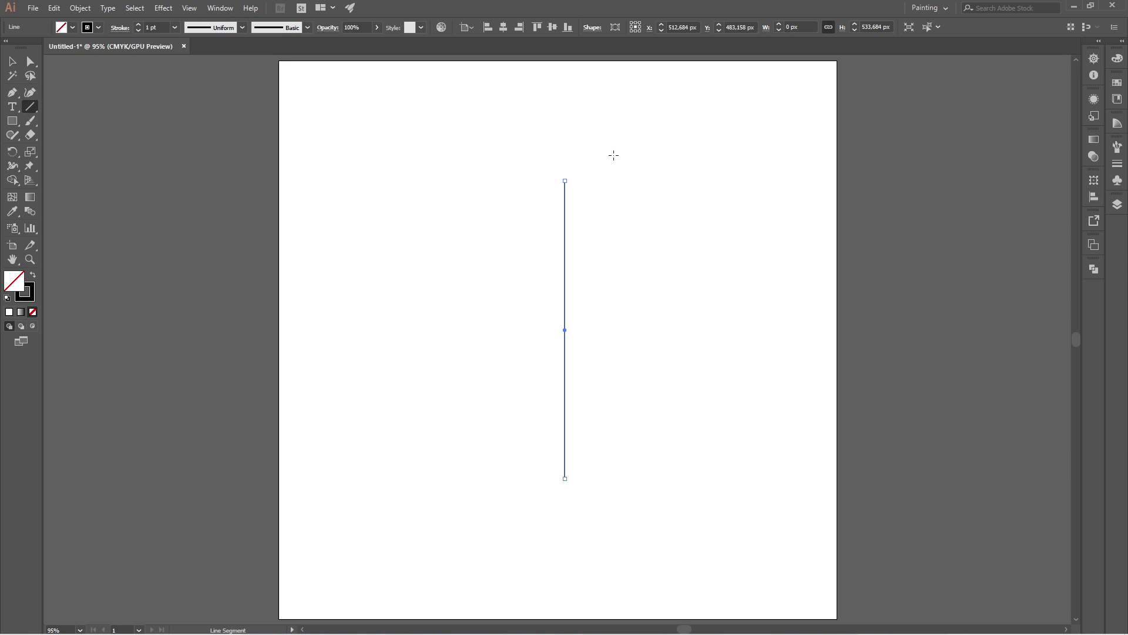
Centre the vertical line on the artboard both ways and set its stroke weight to 0.5 pt.
left_click(554, 32)
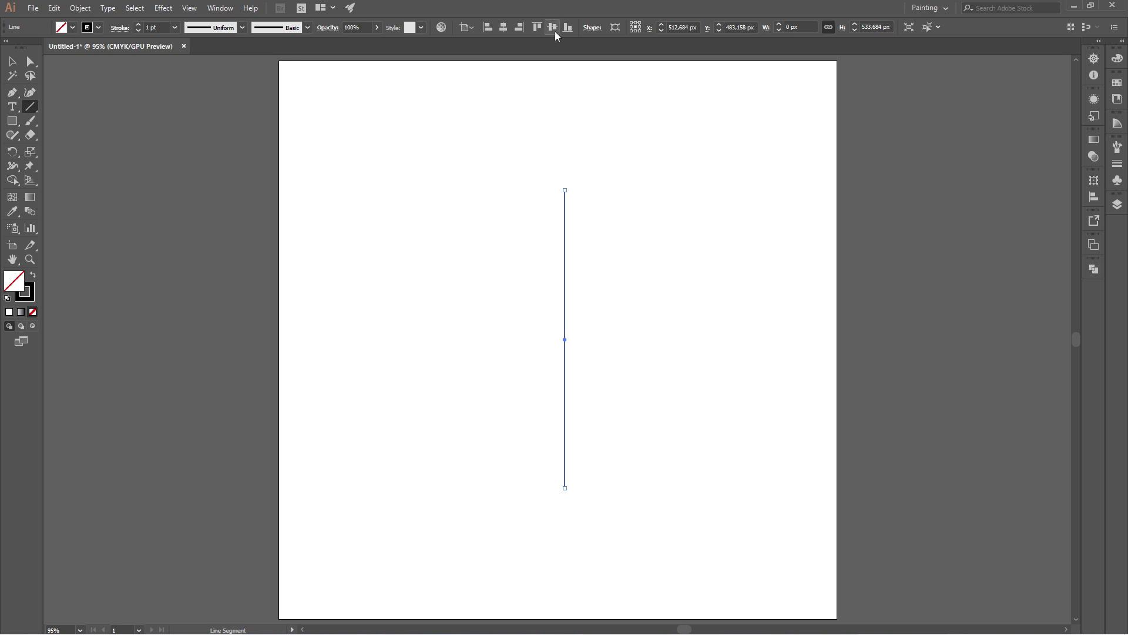
left_click(501, 32)
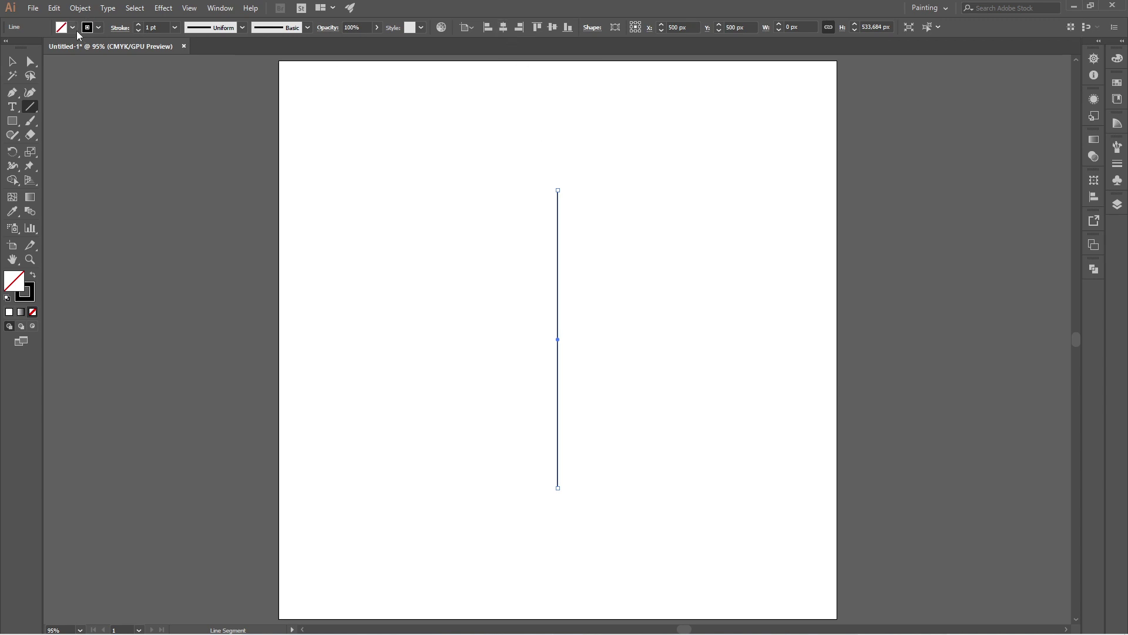
left_click(176, 29)
left_click(187, 54)
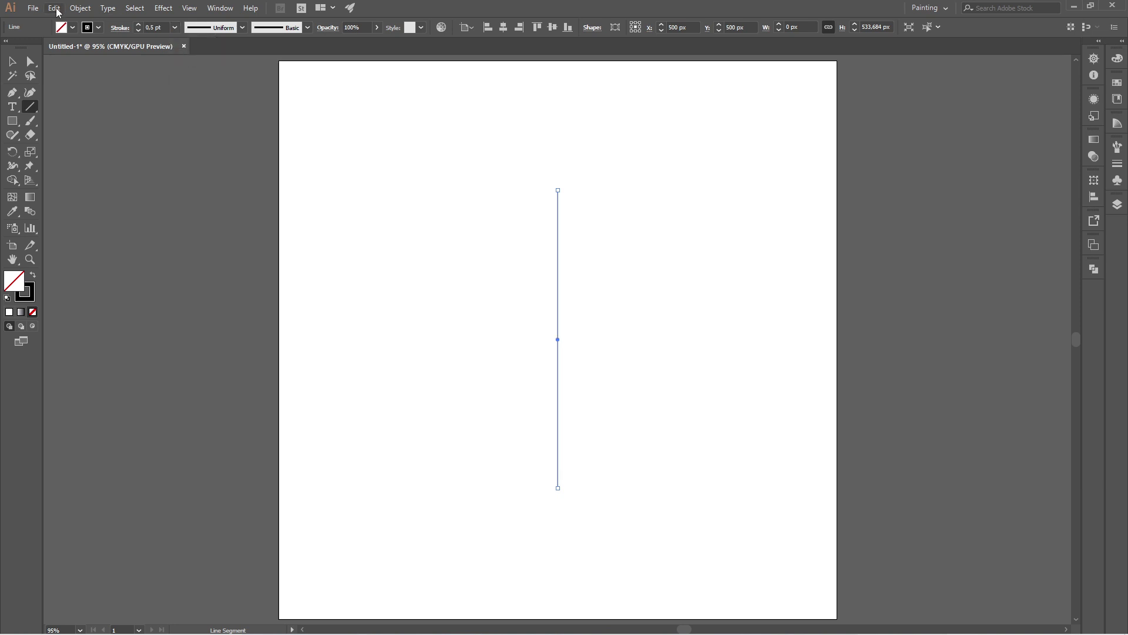
Copy the vertical line, paste it in front, and place the copy at X 520 px.
left_click(57, 10)
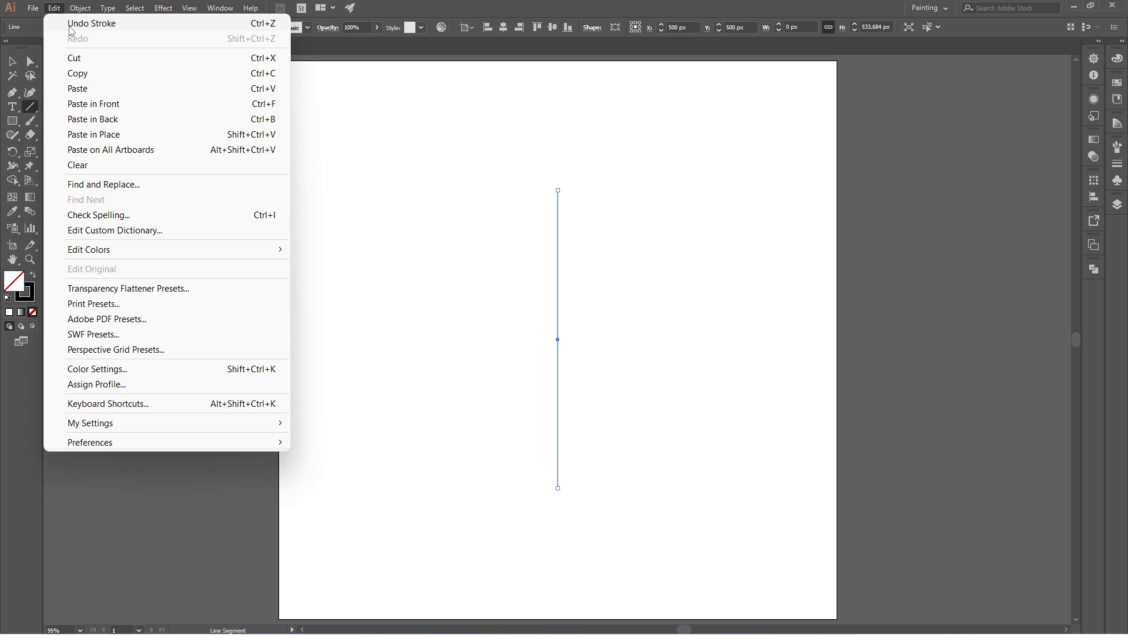
left_click(77, 73)
left_click(53, 10)
left_click(94, 103)
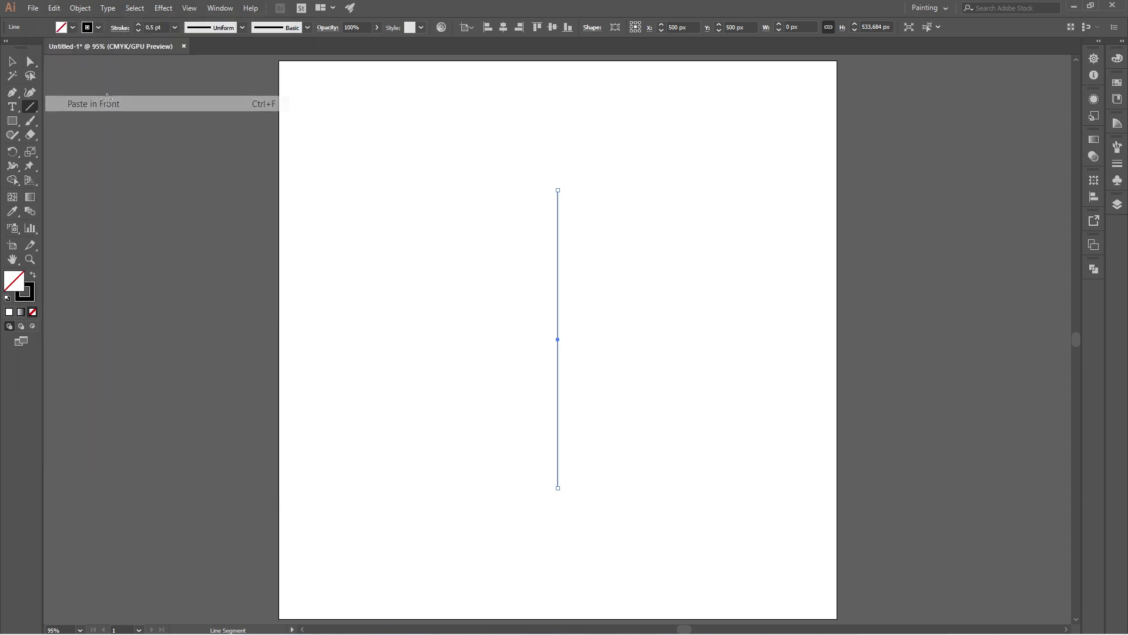
left_click(676, 28)
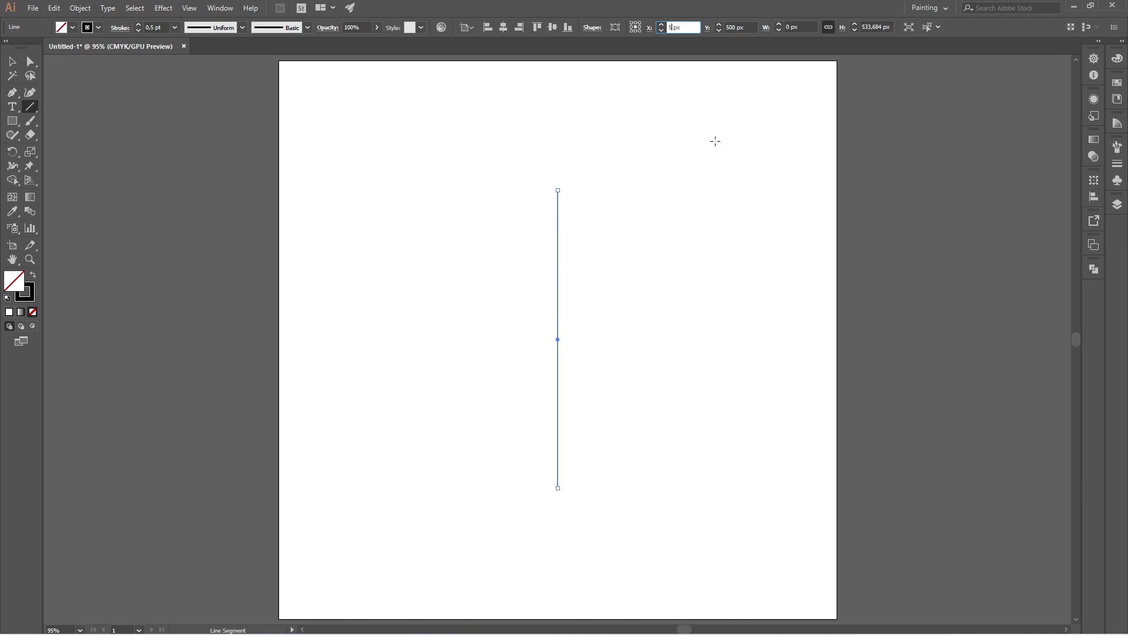
key("Return")
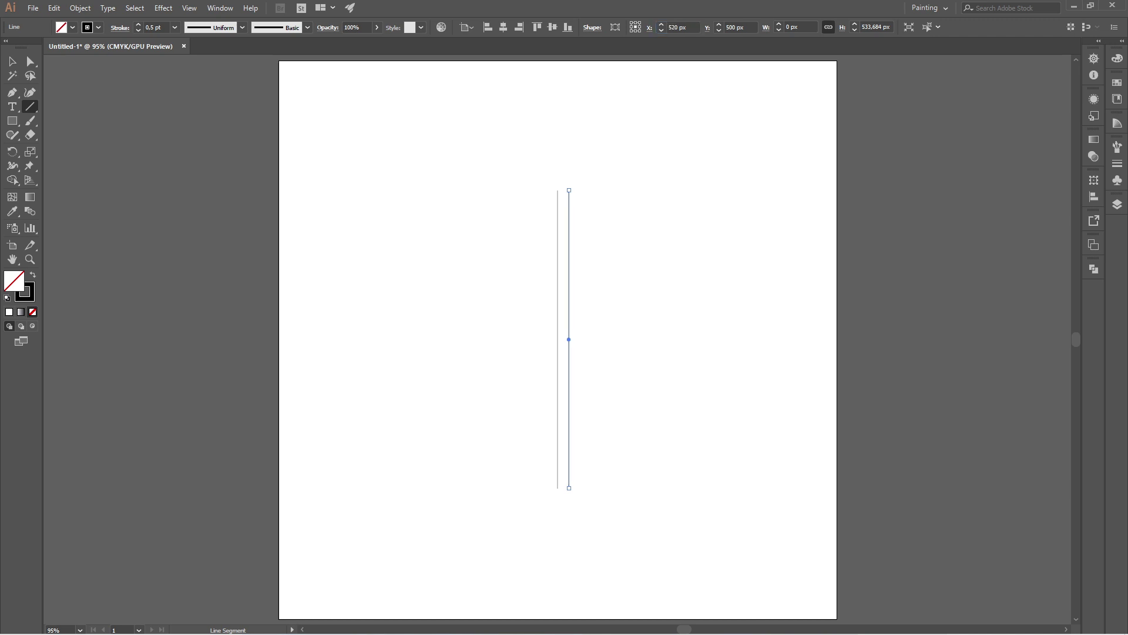
Duplicate the line at the artboard centre 20 px to the right and repeat the duplication twice.
key("v")
left_click(517, 324)
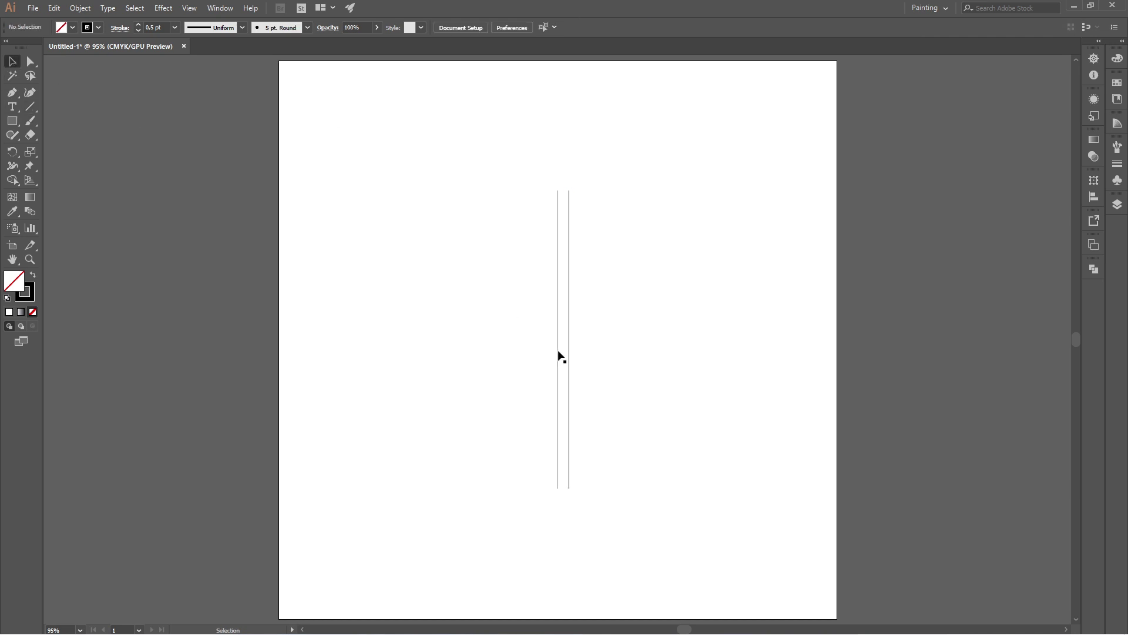
left_click(558, 351)
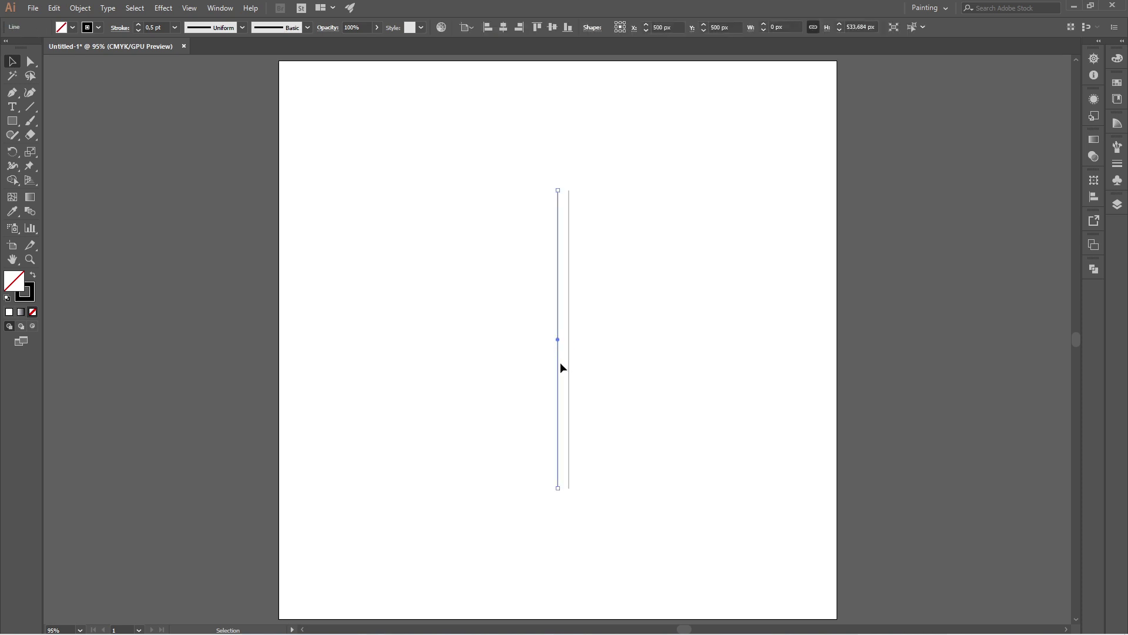
left_click_drag(557, 362, 573, 363)
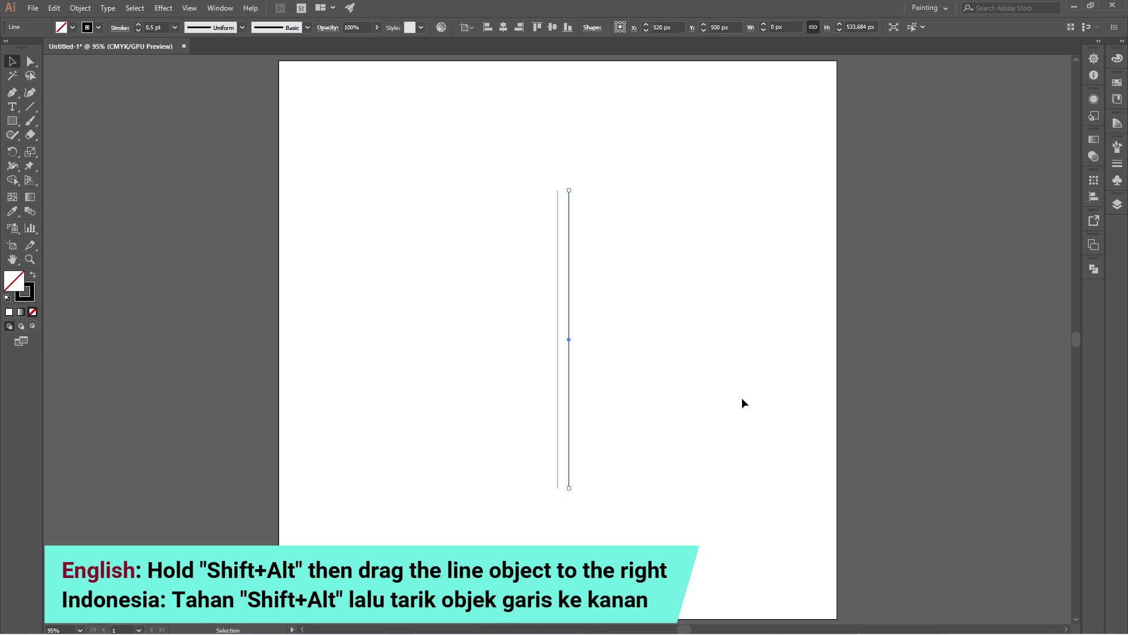
key("ctrl+d")
key("ctrl+d")
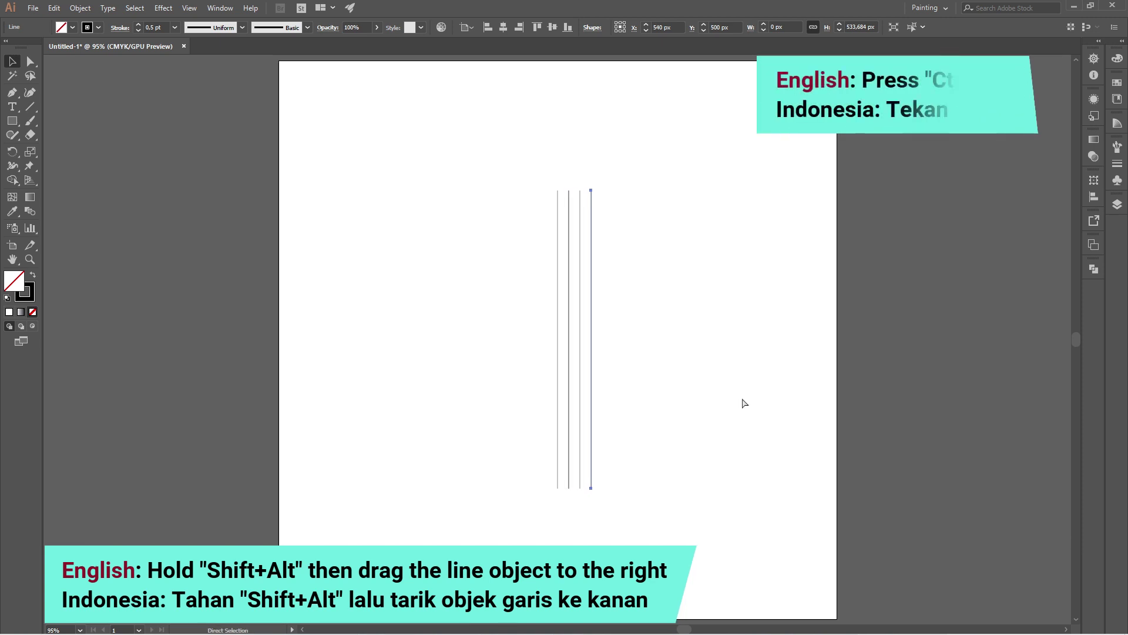
left_click(742, 397)
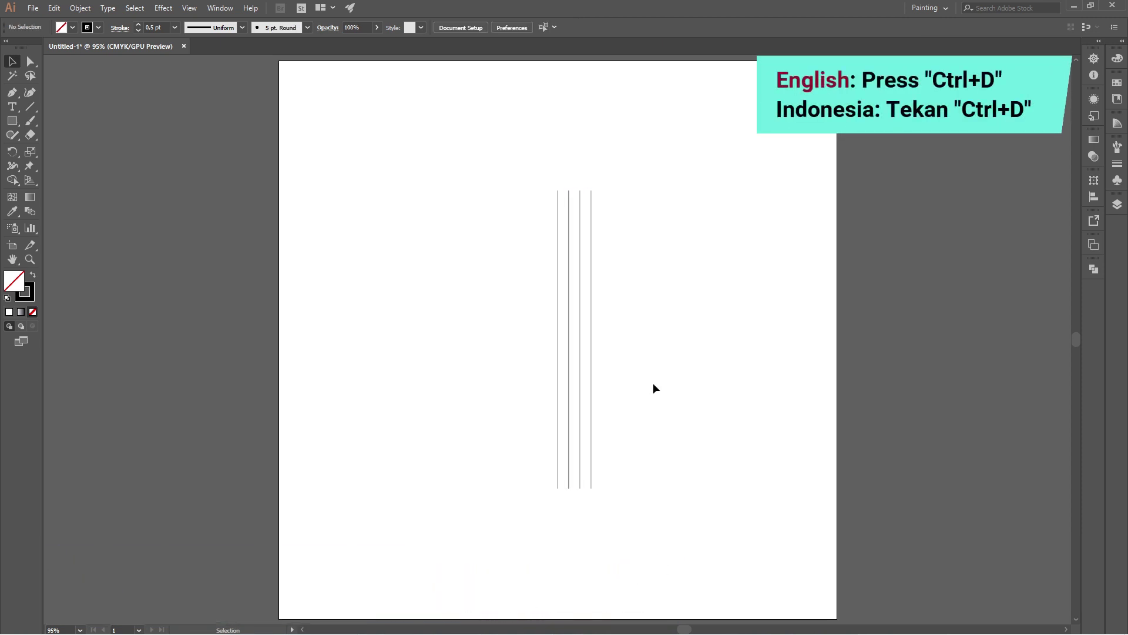
Move the upper of the two overlapping lines at 520 px to X 530 px.
left_click(581, 368)
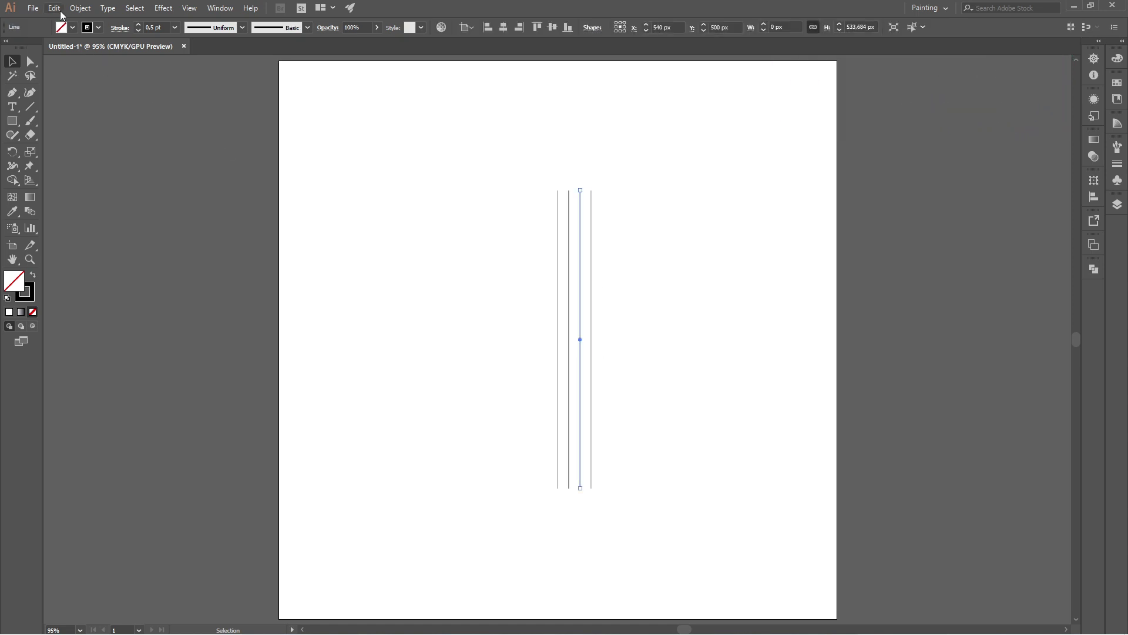
left_click(635, 385)
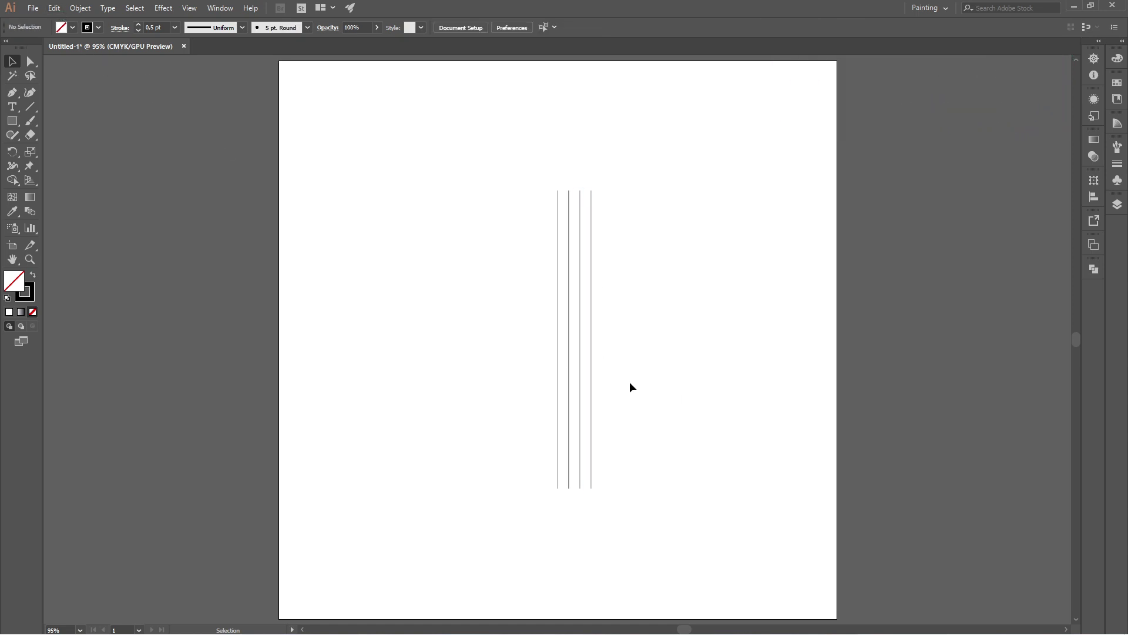
left_click(569, 376)
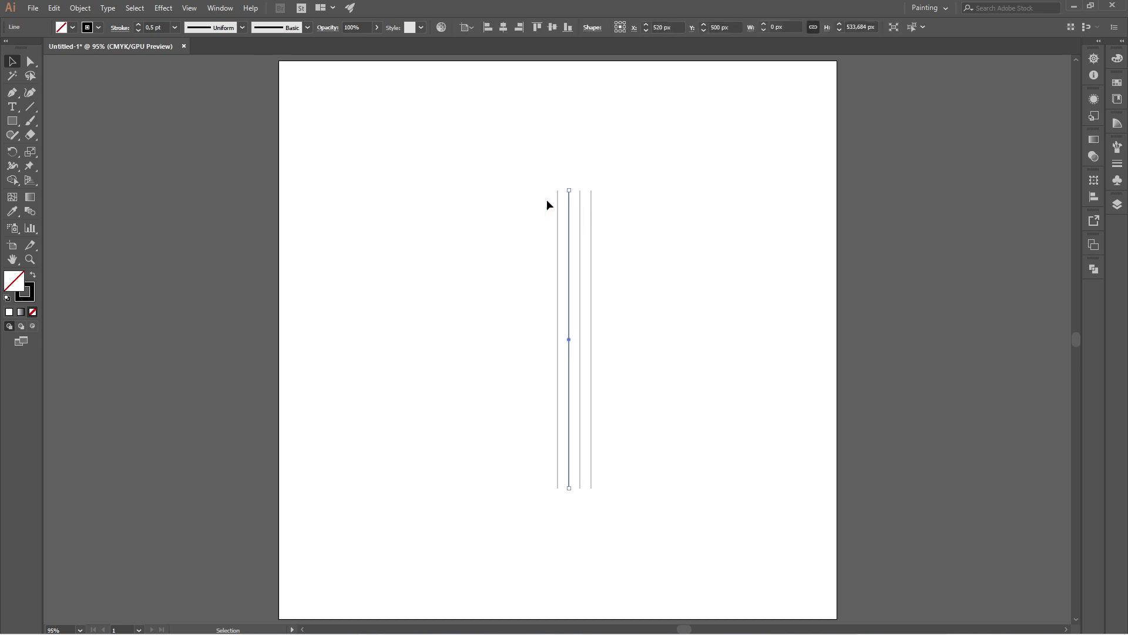
left_click(662, 28)
type("0")
key("Return")
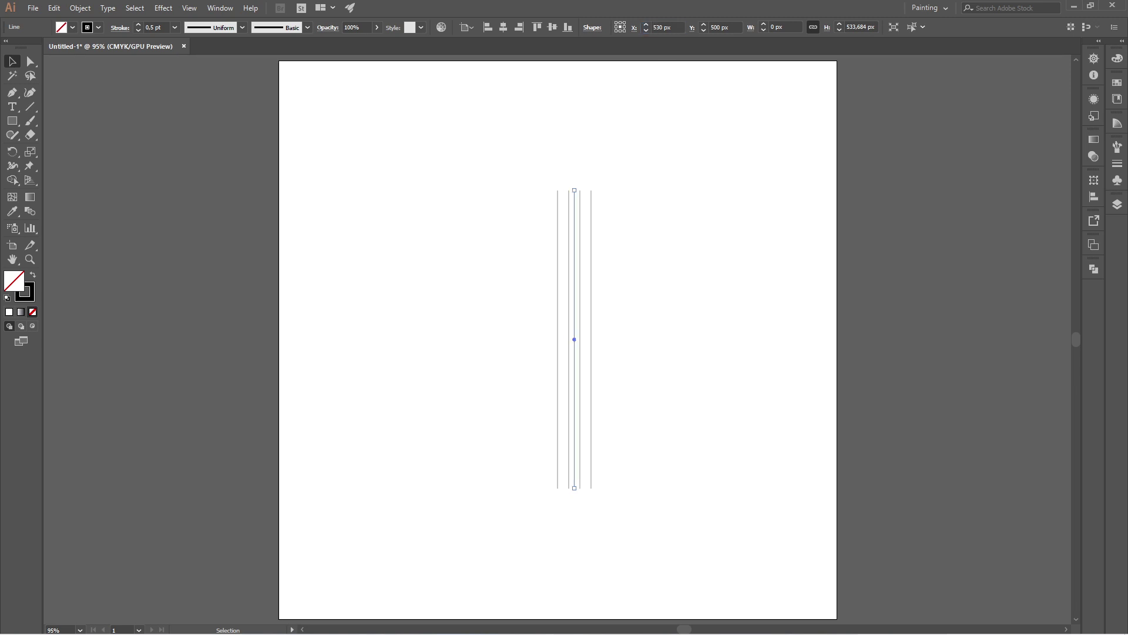
left_click(730, 277)
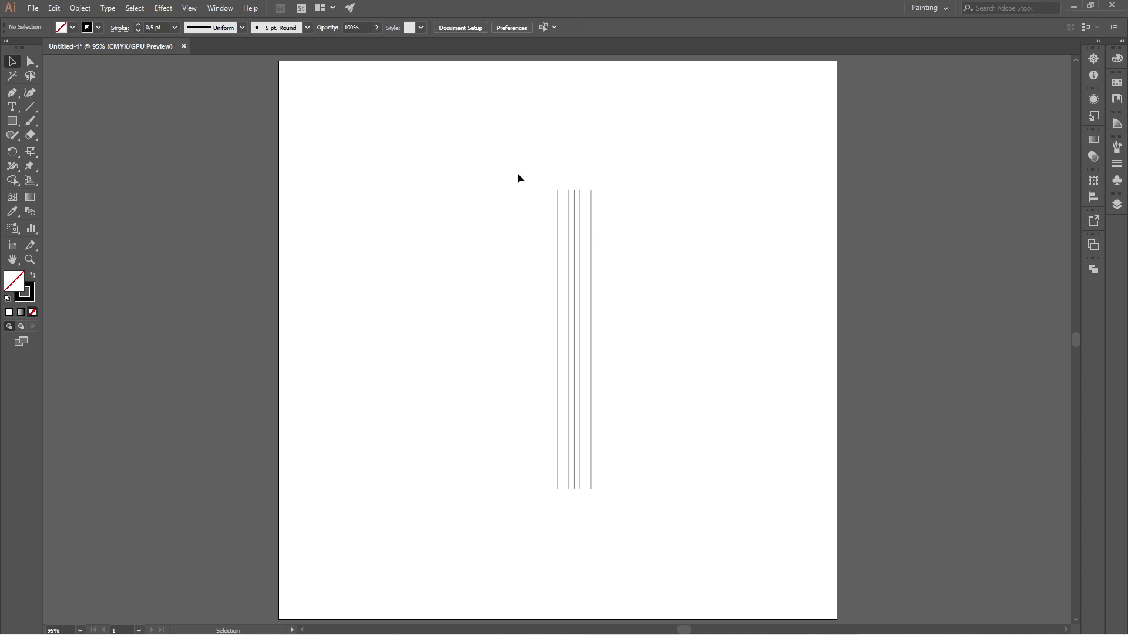
Group all the vertical lines and centre the group horizontally on the artboard.
left_click_drag(489, 152, 661, 206)
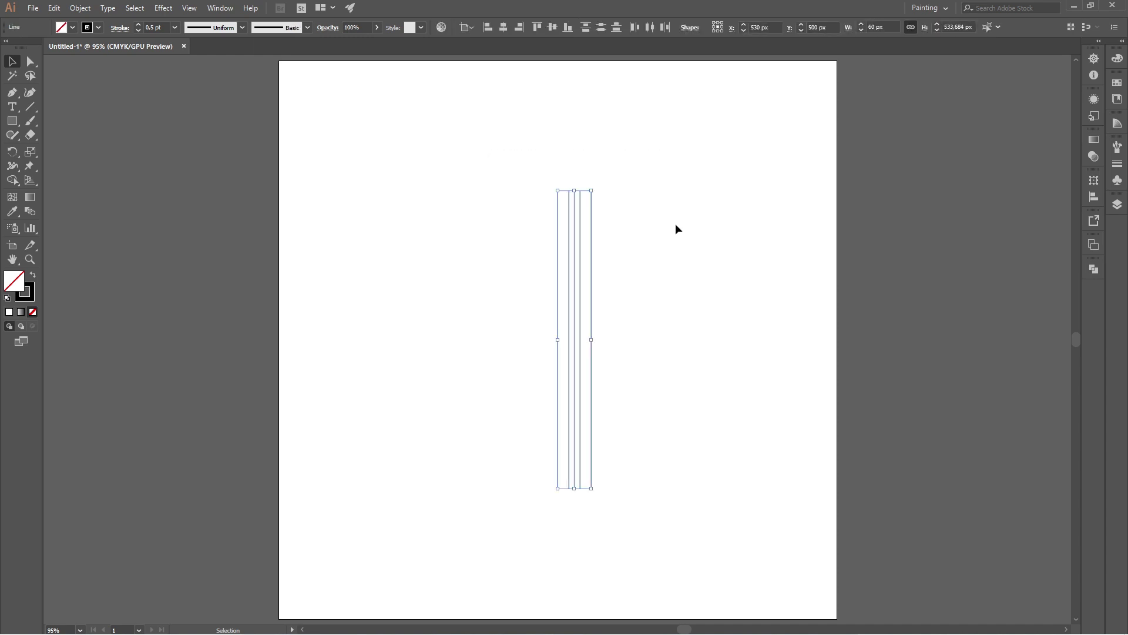
right_click(591, 221)
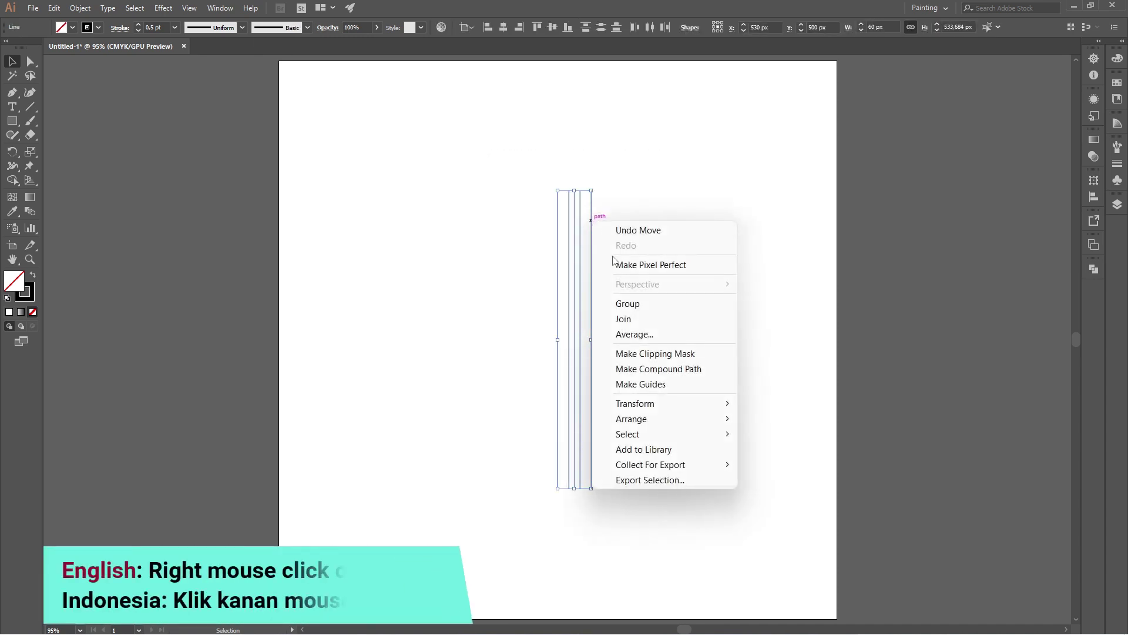
left_click(639, 304)
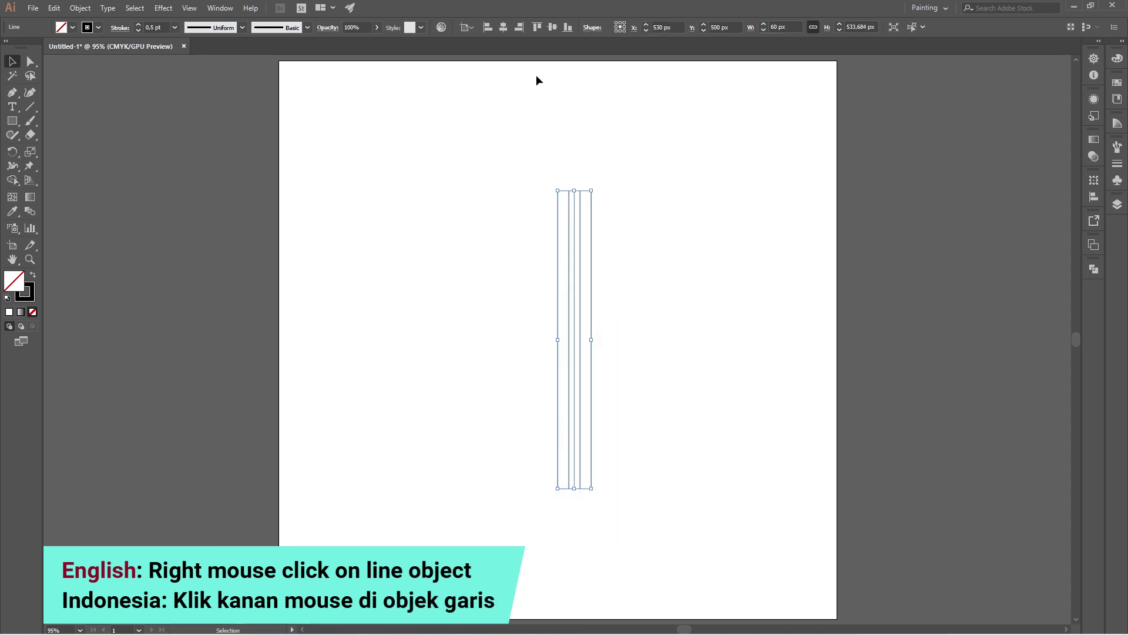
left_click(503, 27)
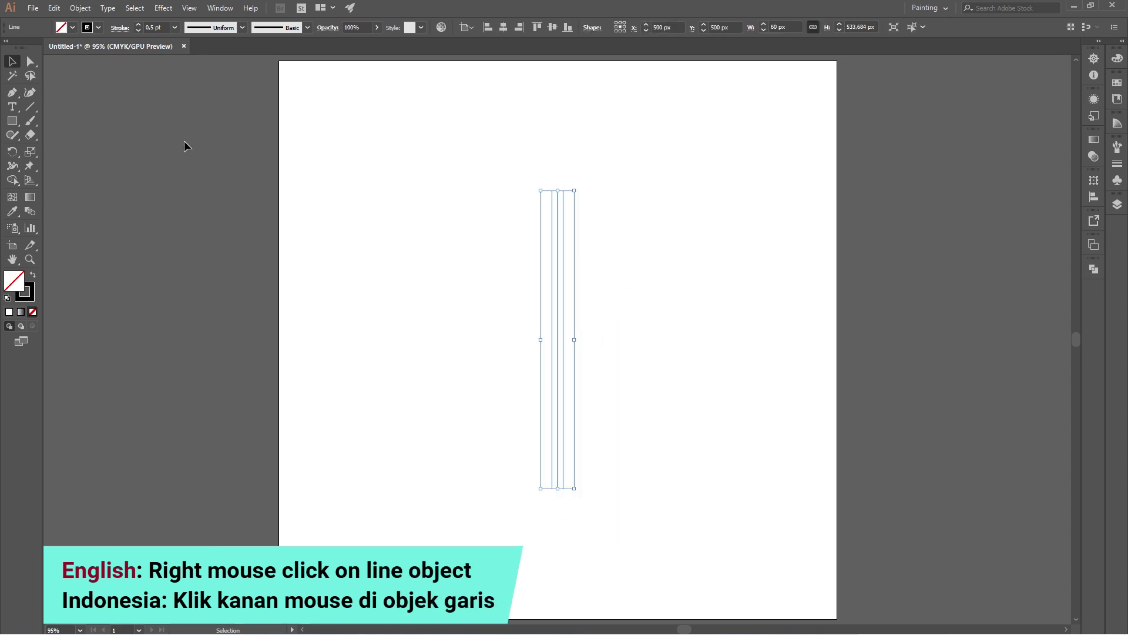
Create a copy of the line group rotated by 90° to form a crossing grid.
double_click(12, 152)
type("90")
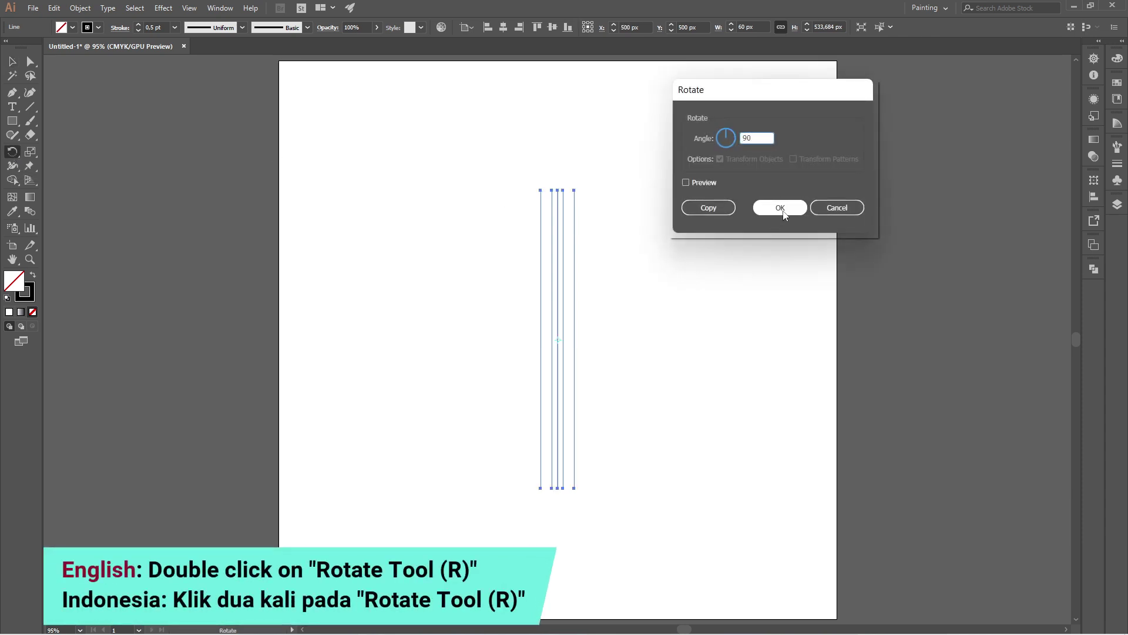
left_click(707, 211)
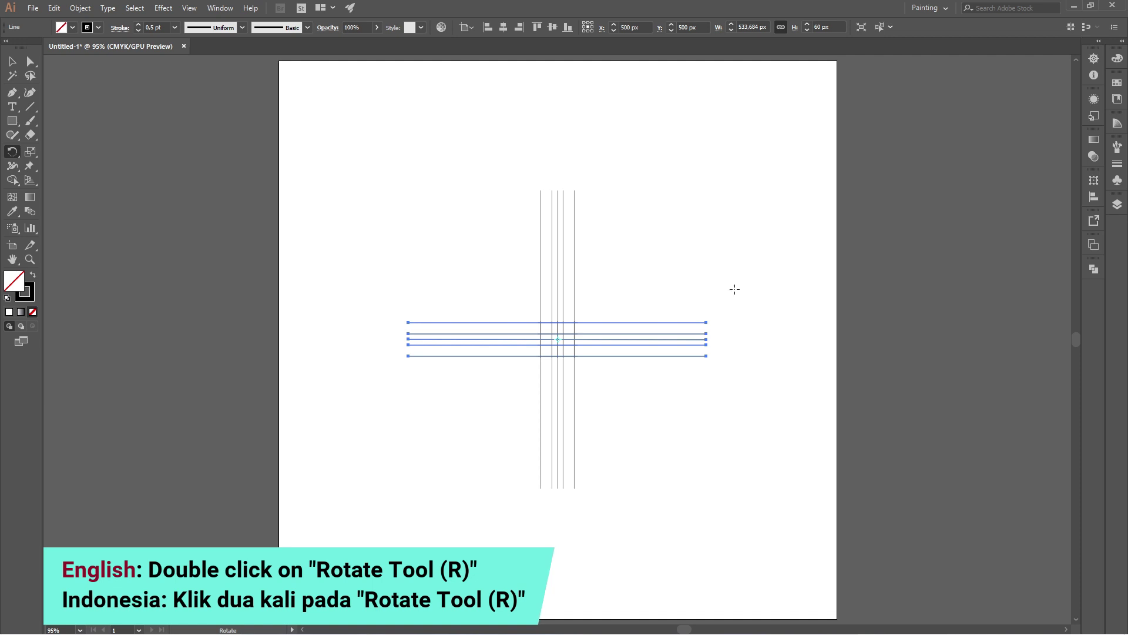
left_click(13, 61)
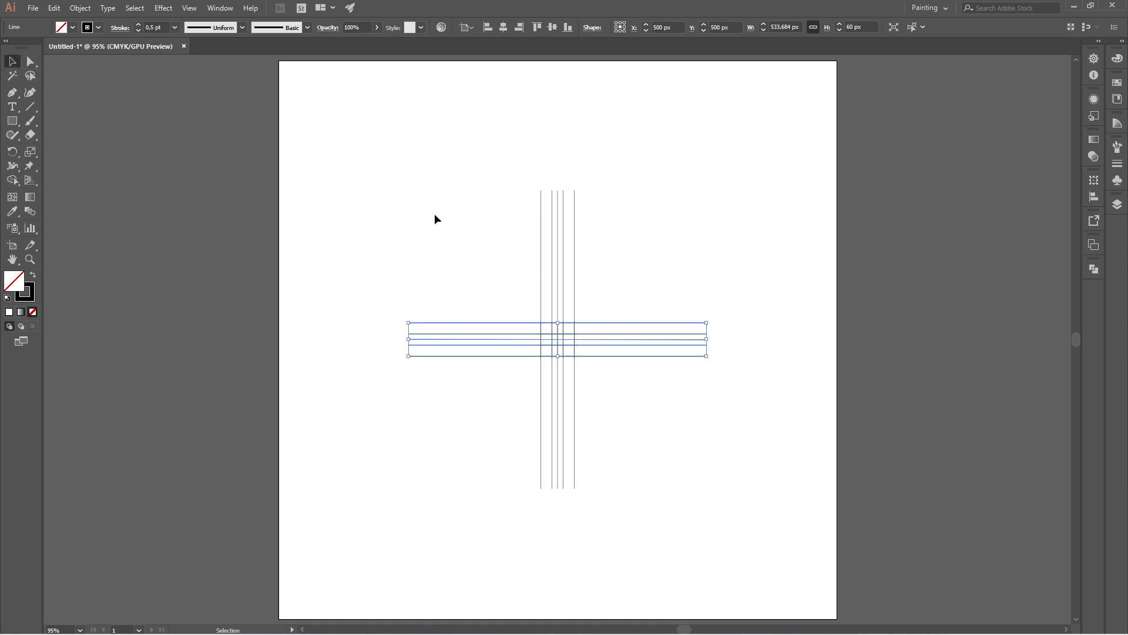
Draw a 20 px circle with the Ellipse tool, fitted into the lower-left square cell of the central grid.
left_click_drag(503, 267, 701, 476)
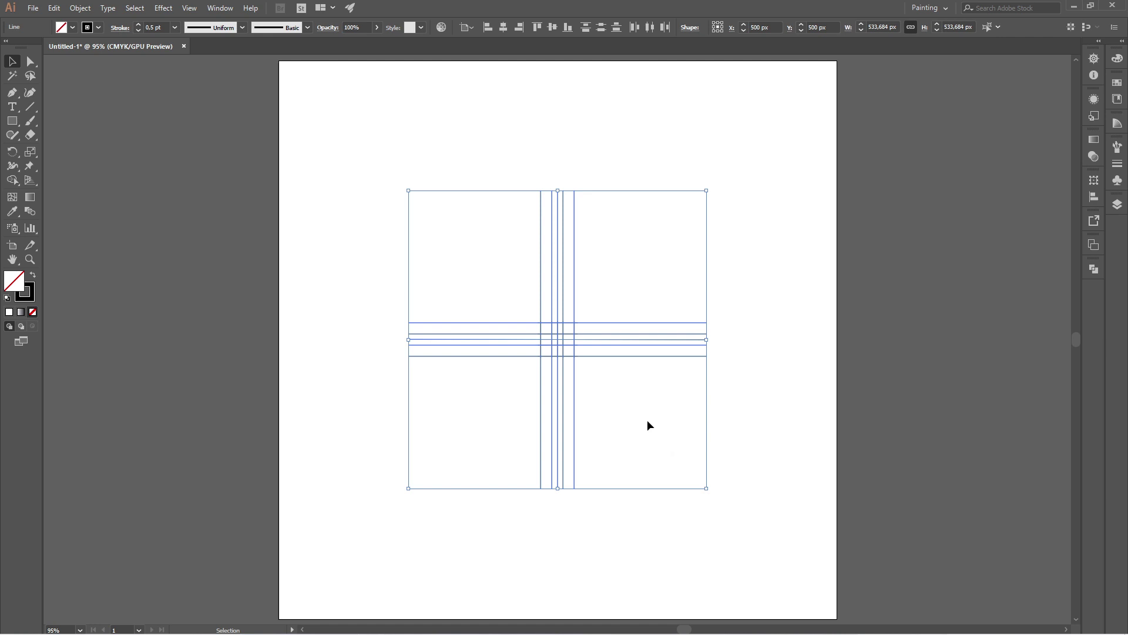
scroll(559, 355, "up", 3)
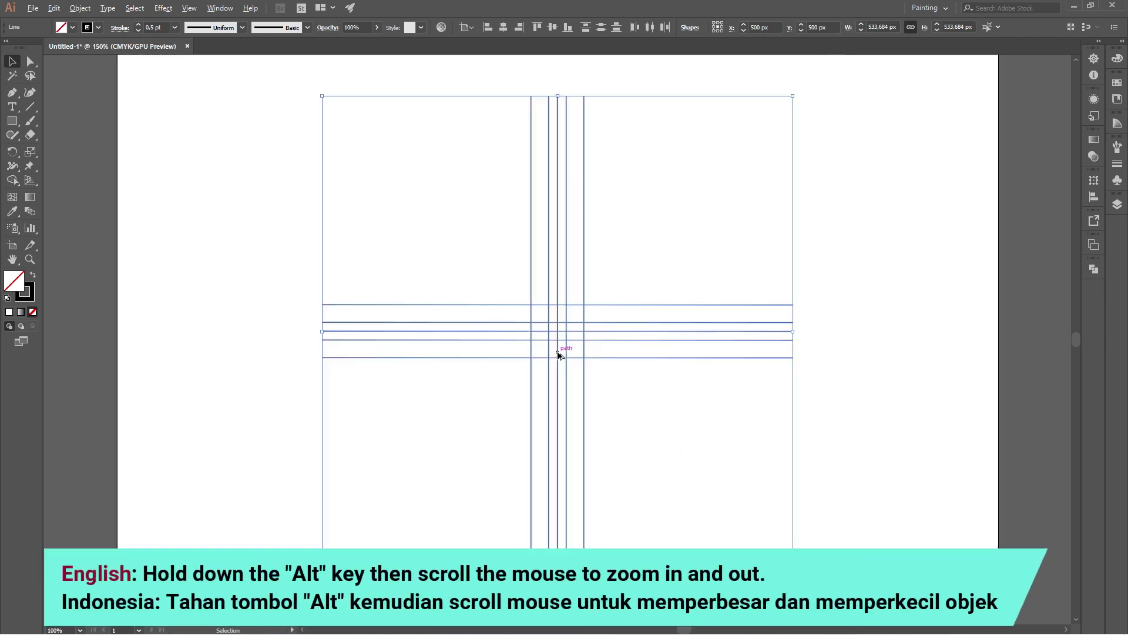
scroll(559, 355, "up", 4)
scroll(560, 354, "down", 1)
scroll(560, 354, "up", 1)
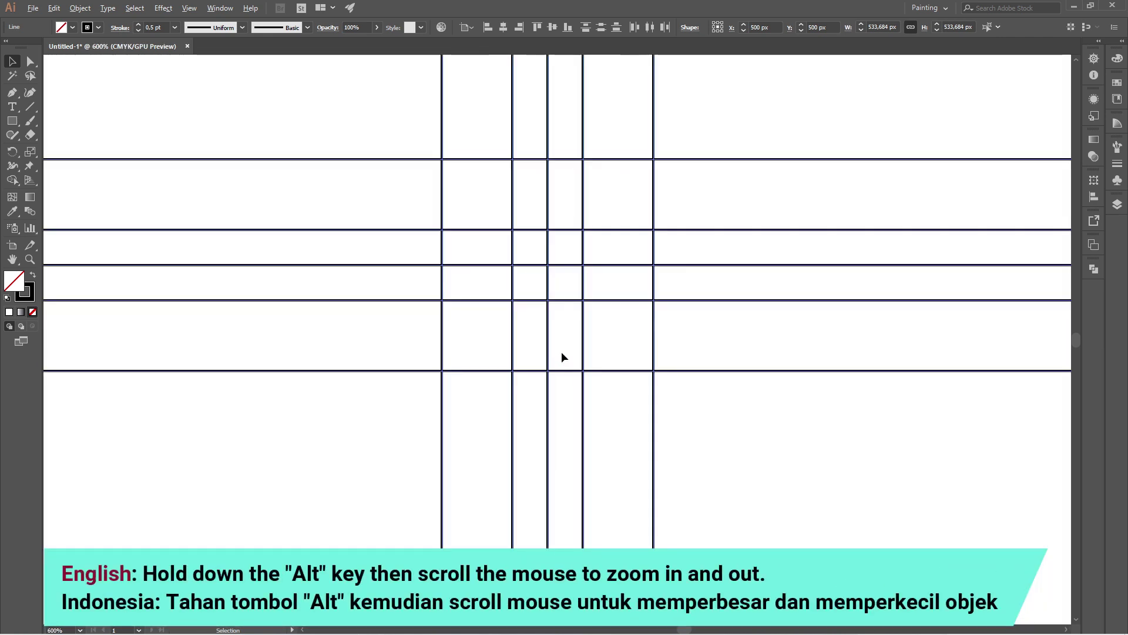
left_click(699, 170)
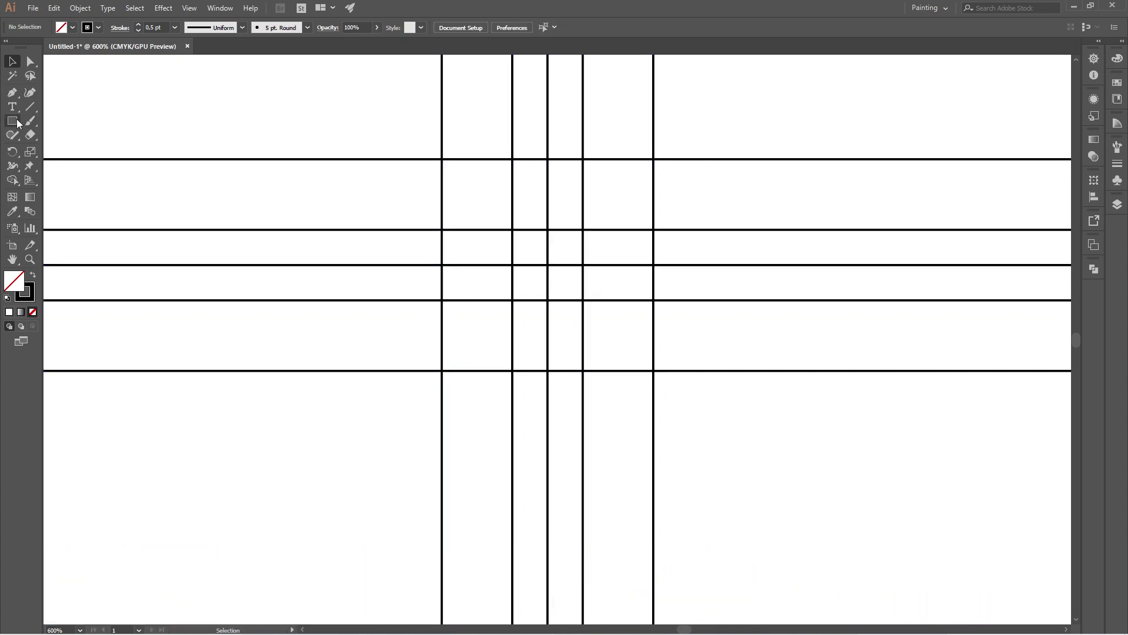
left_click_drag(17, 122, 57, 147)
left_click_drag(443, 301, 512, 353)
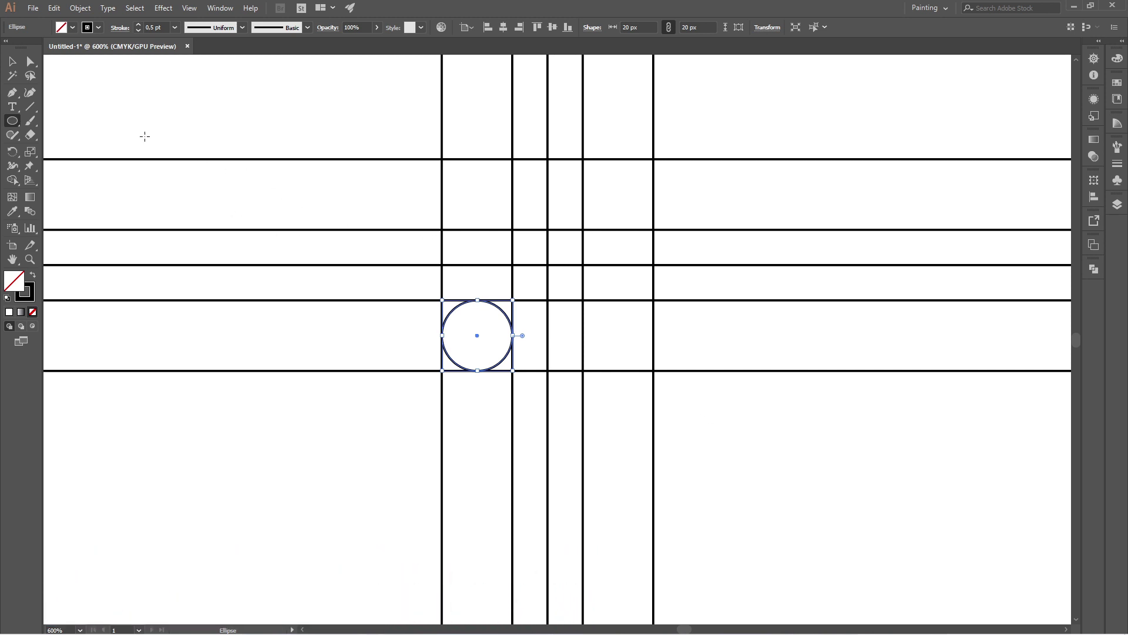
Select the grid and circle, swap fill and stroke, and merge the circle with its upper-right corner piece using Shape Builder.
left_click(12, 62)
left_click_drag(337, 104, 897, 476)
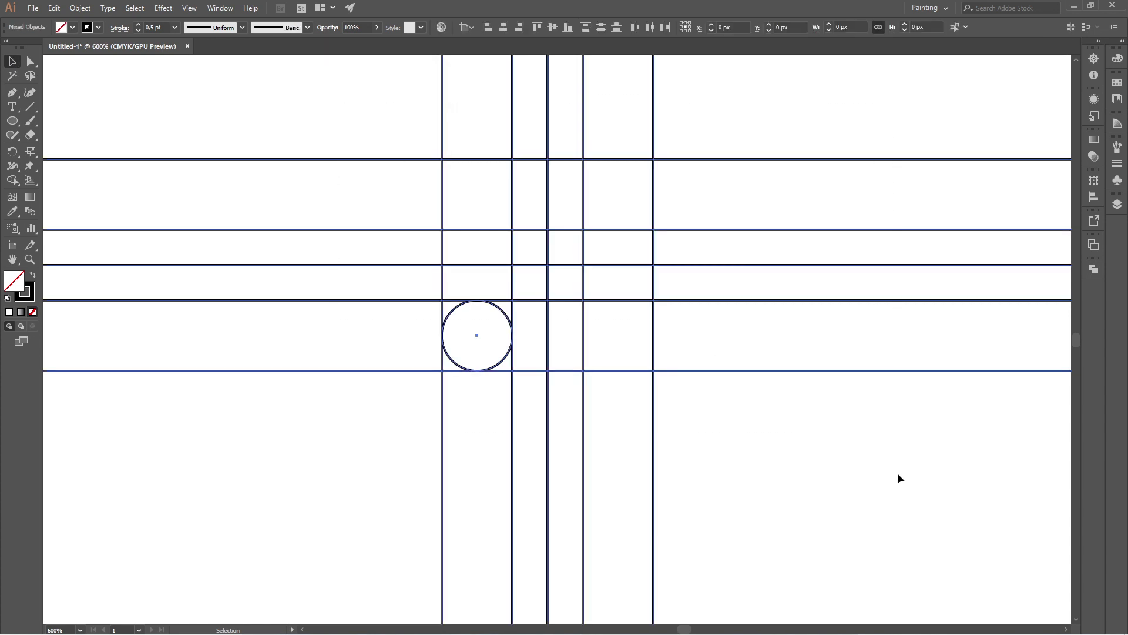
left_click(13, 180)
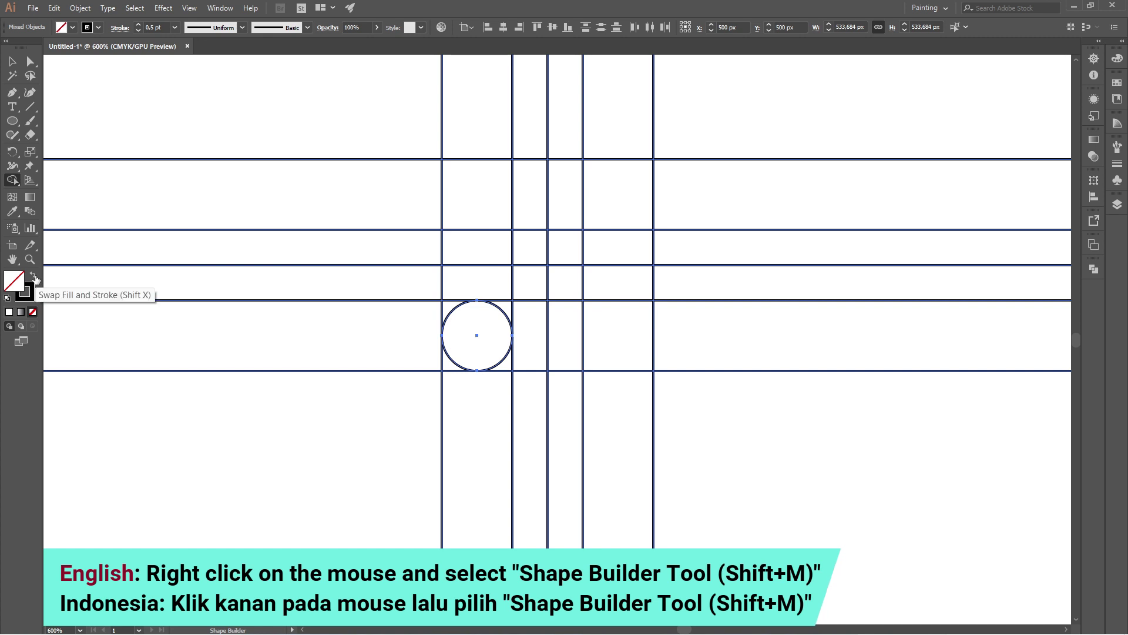
left_click(34, 276)
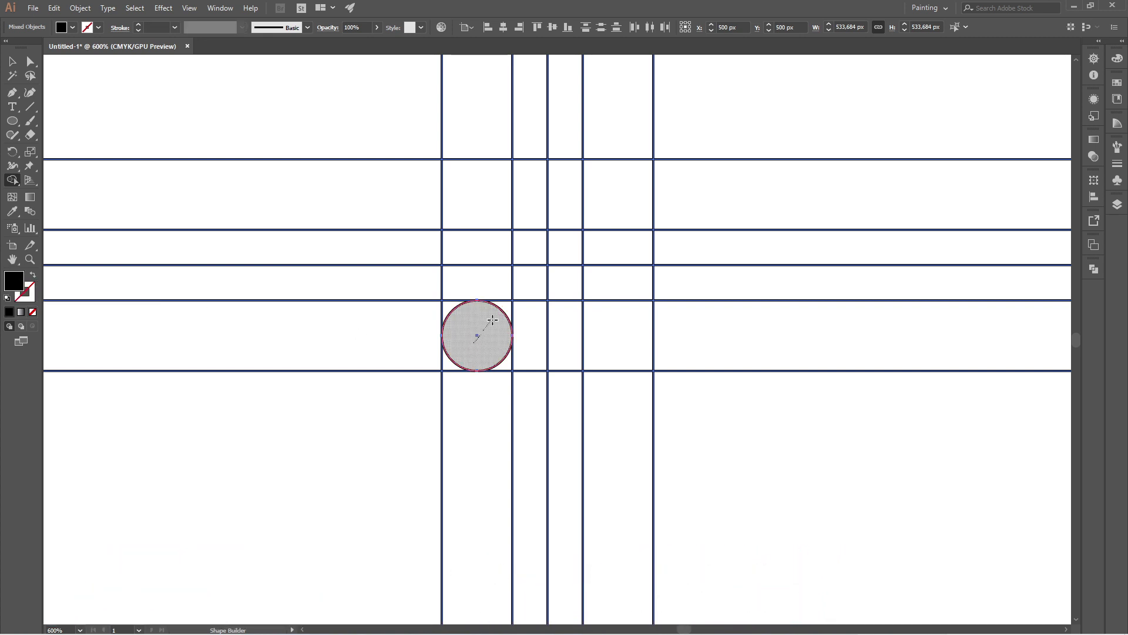
left_click_drag(492, 319, 504, 308)
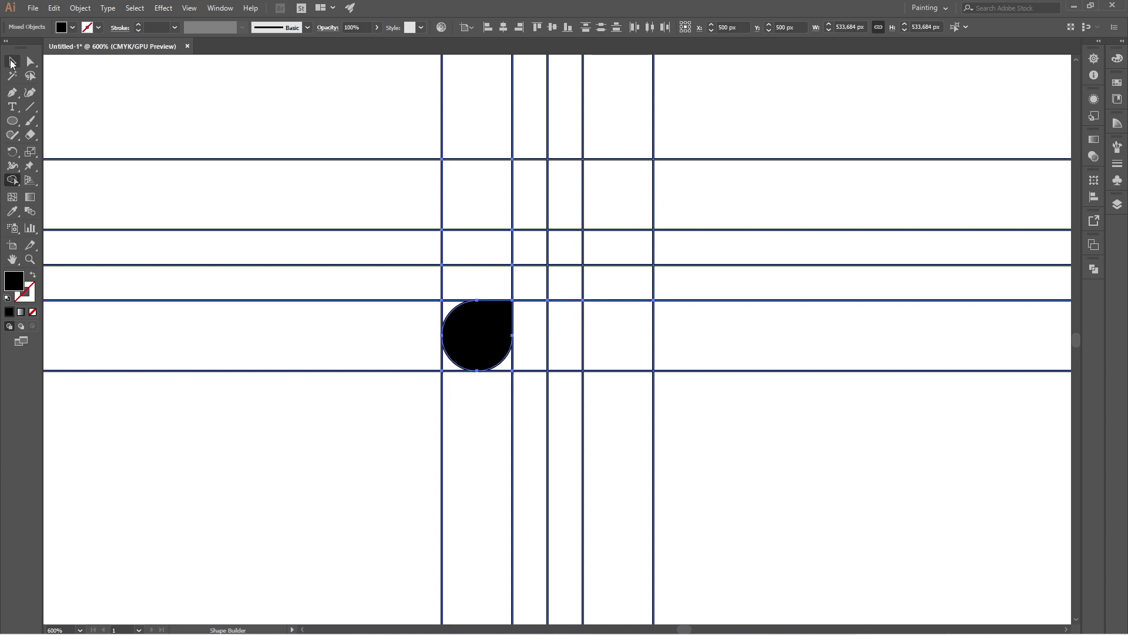
Move the black teardrop shape 20 px to the right, into the grid's lower middle cell.
left_click(11, 61)
left_click(376, 244)
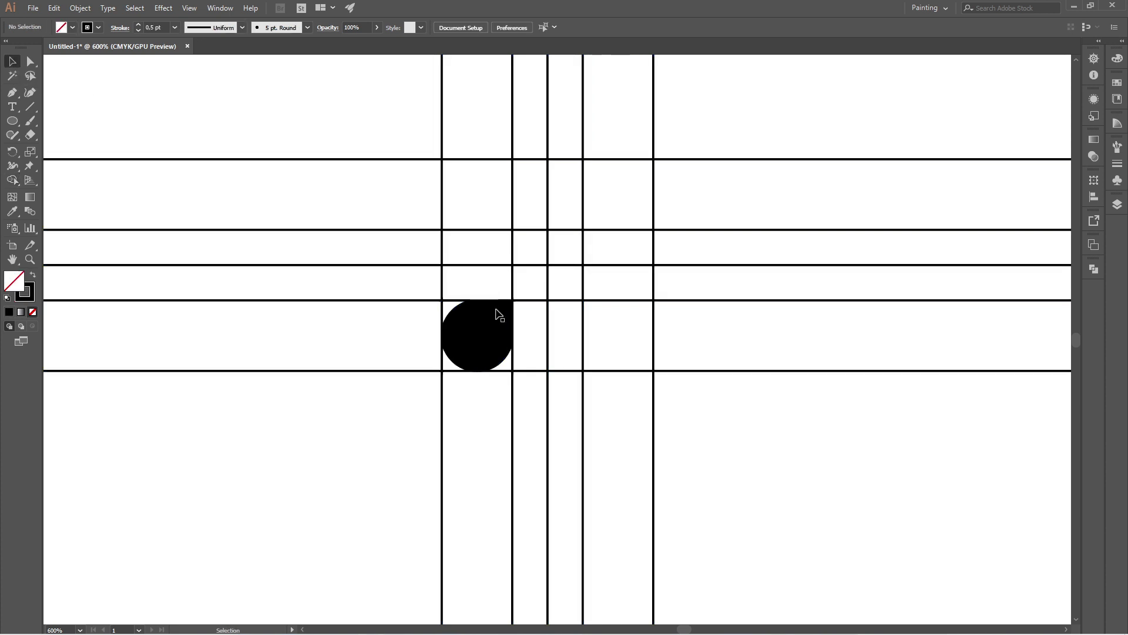
left_click(489, 323)
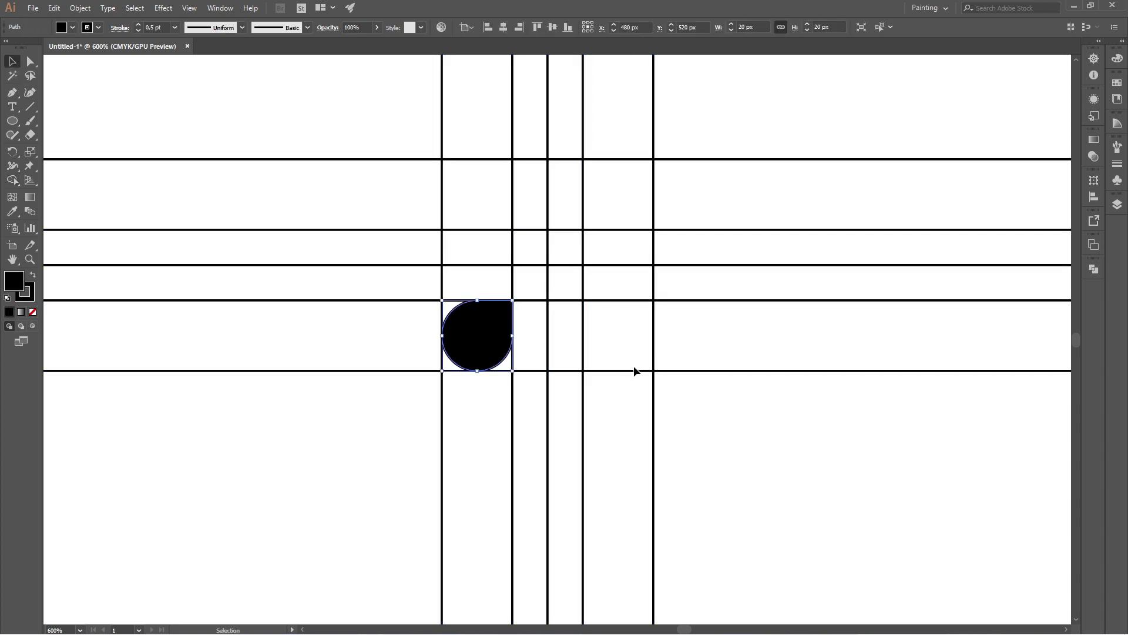
left_click_drag(497, 327, 564, 328)
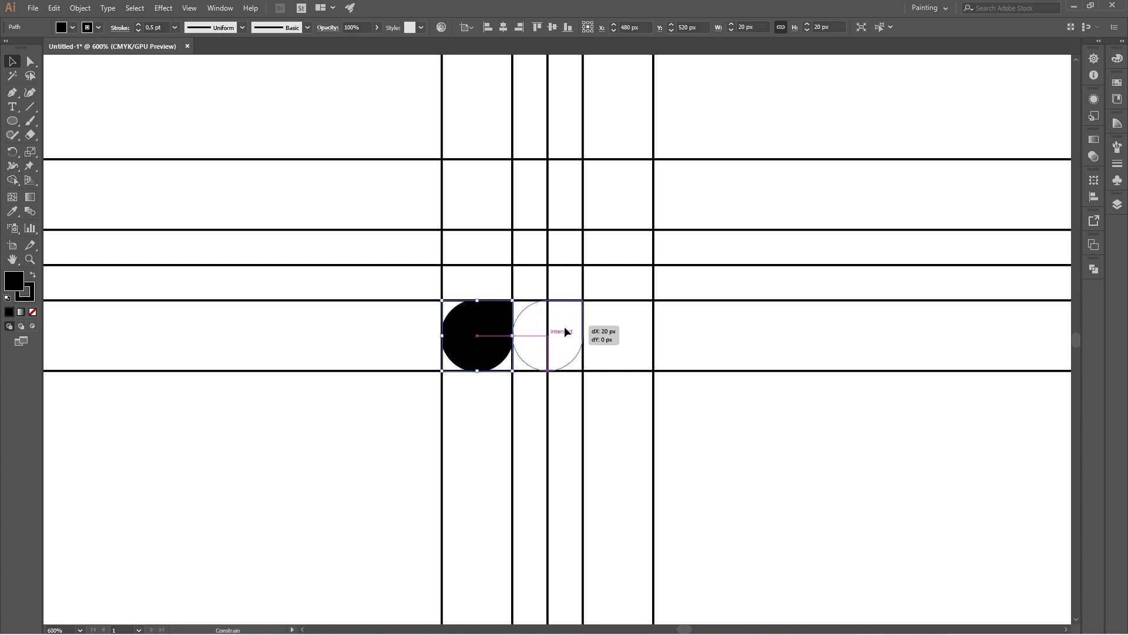
left_click_drag(565, 328, 567, 329)
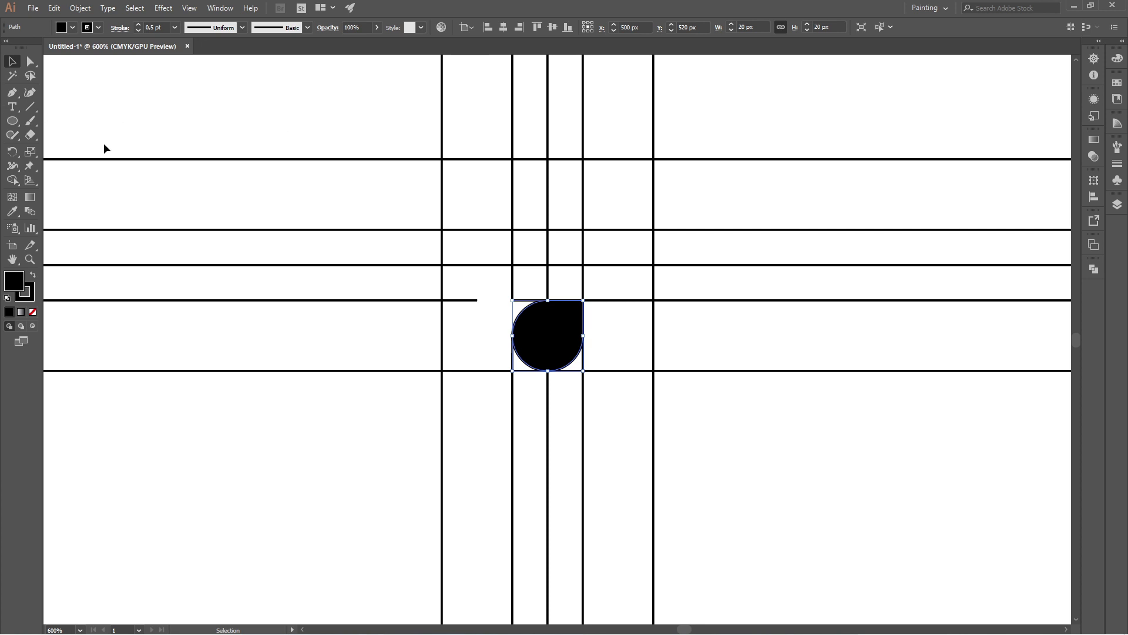
Select the grid and teardrop, and merge the central grid's right-hand column of cells into one tall filled shape with Shape Builder.
left_click_drag(307, 111, 825, 495)
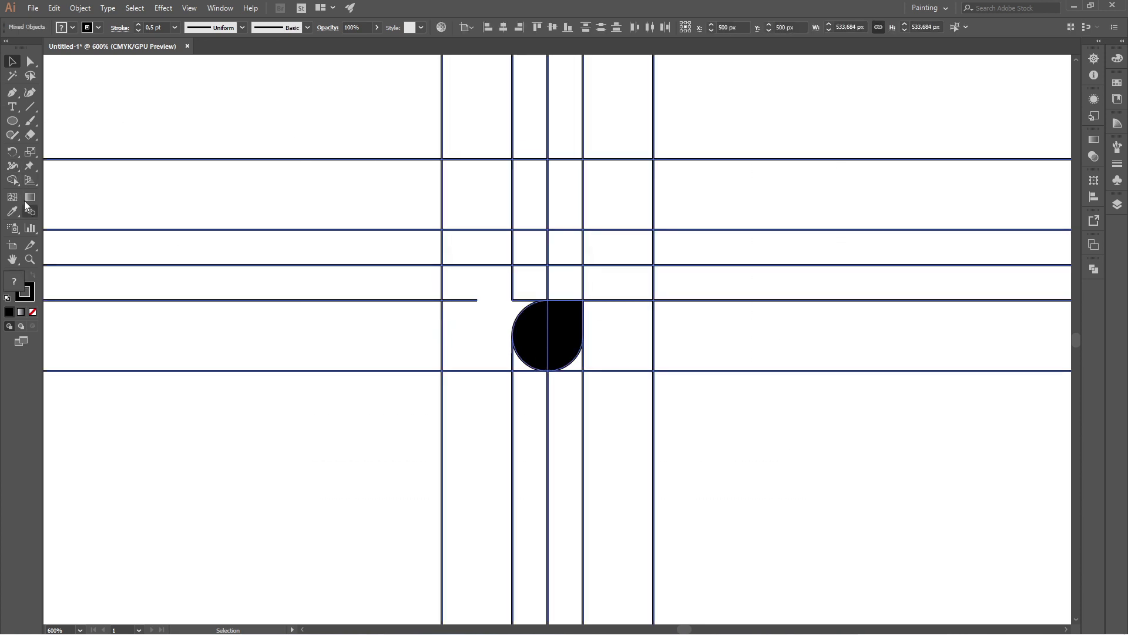
left_click(12, 181)
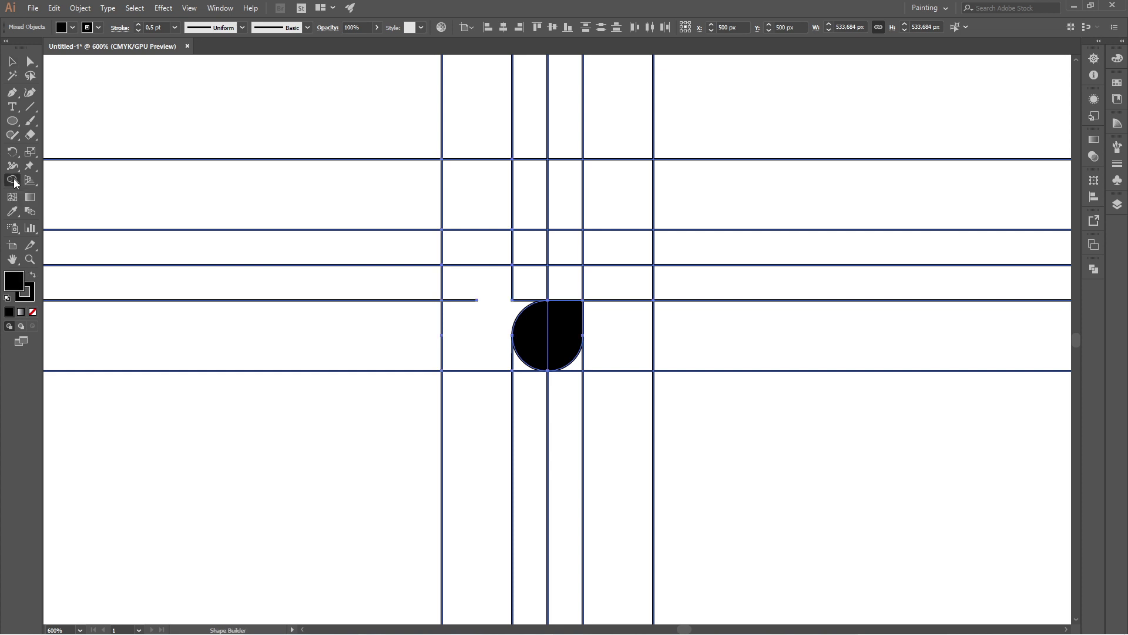
left_click_drag(605, 195, 615, 355)
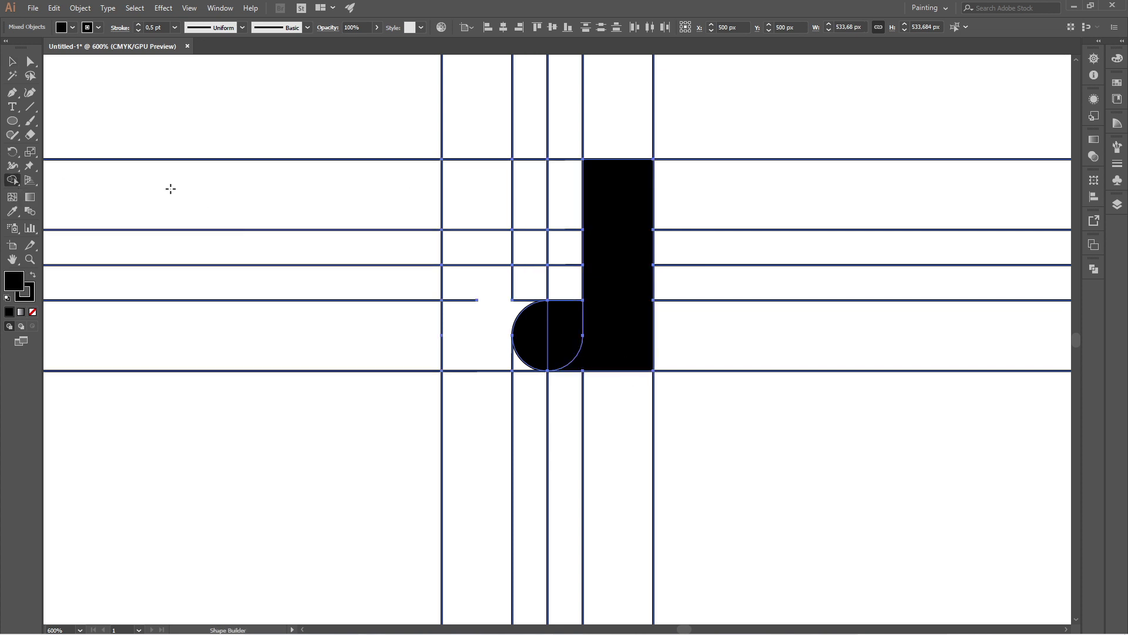
left_click(12, 61)
left_click(607, 387)
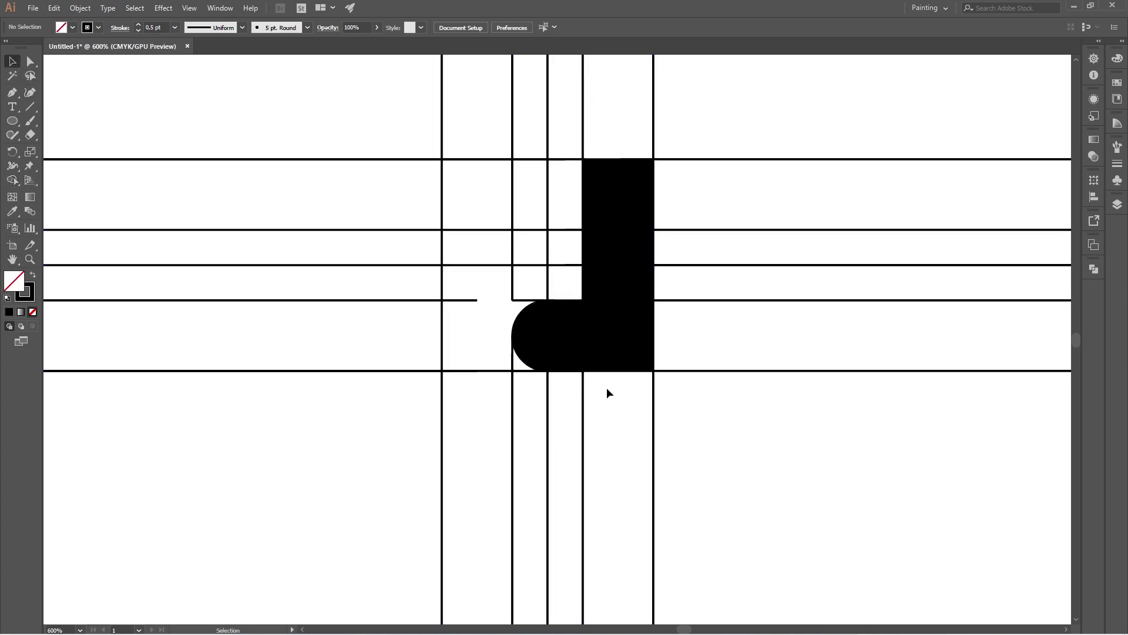
Move the teardrop 10 px to the left, leaving a curved gap beside the tall black shape.
left_click(573, 326)
left_click_drag(573, 326, 538, 326)
left_click(721, 432)
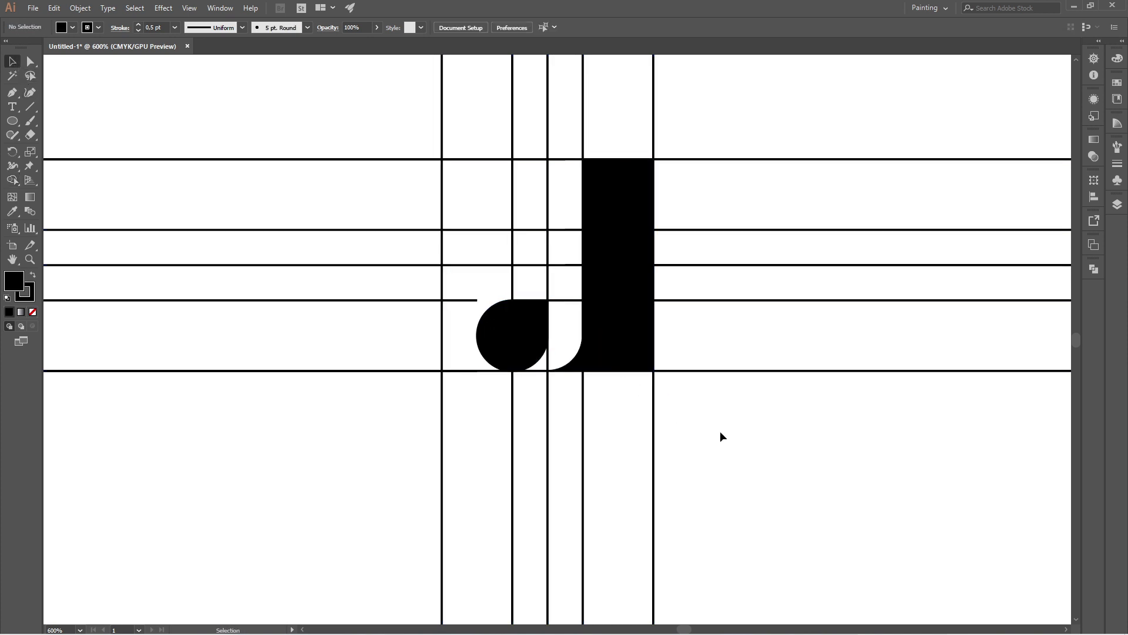
Ungroup the tall black shape from the grid lines.
left_click(618, 347)
right_click(629, 194)
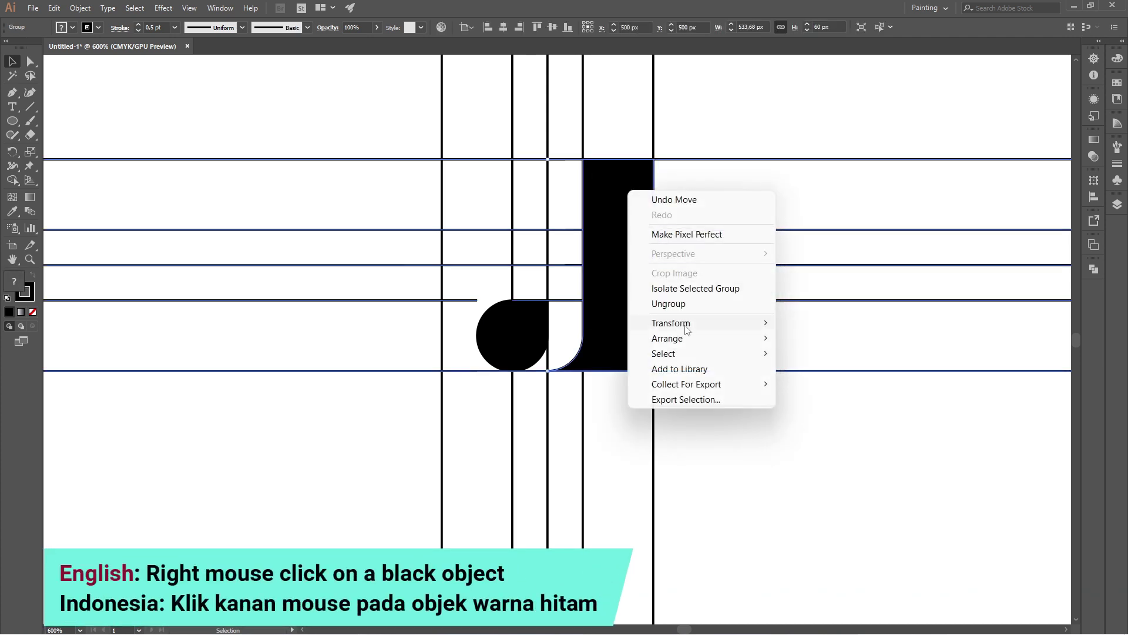
left_click(675, 304)
left_click(776, 434)
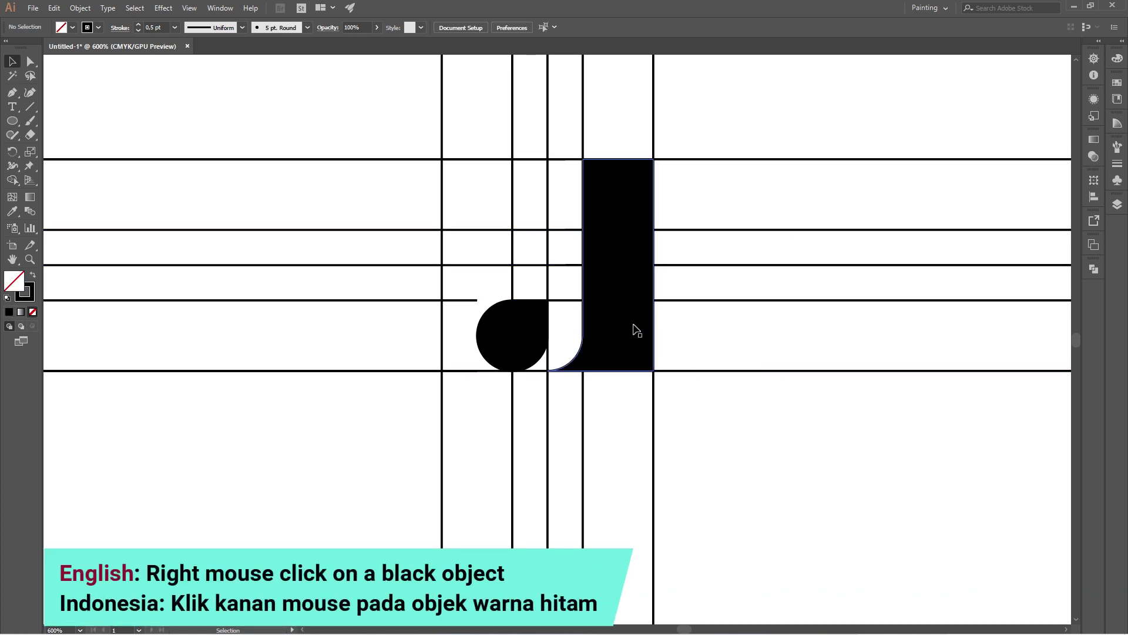
left_click(532, 322)
left_click(743, 449)
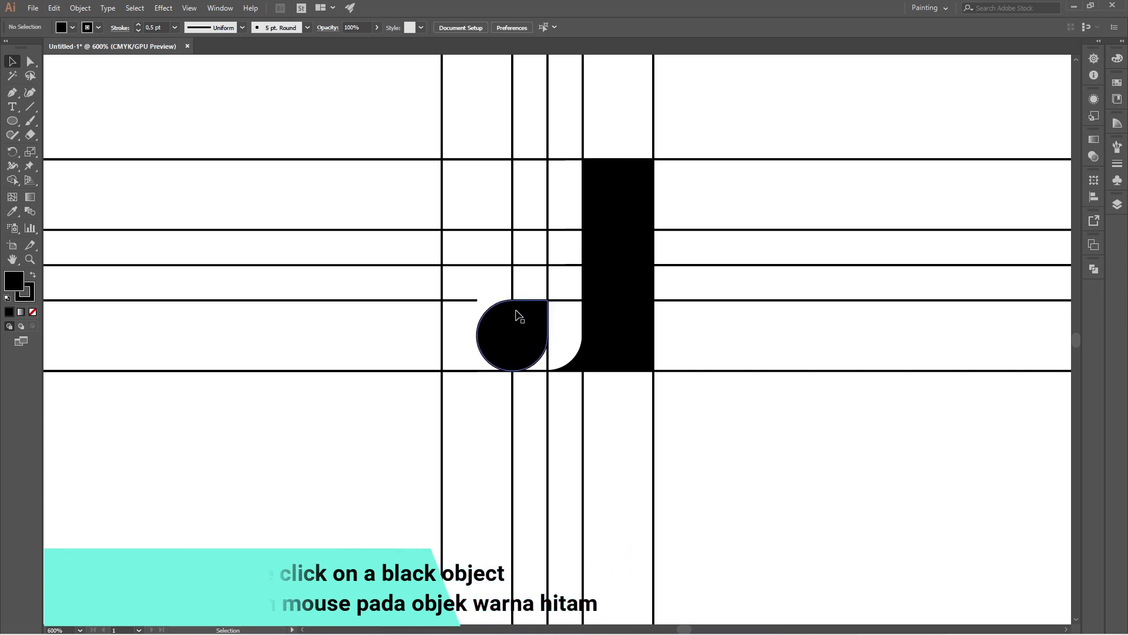
Cut both black shapes, delete the remaining grid lines, and paste the shapes back in front at their original position.
left_click(518, 316)
left_click(602, 305, "shift")
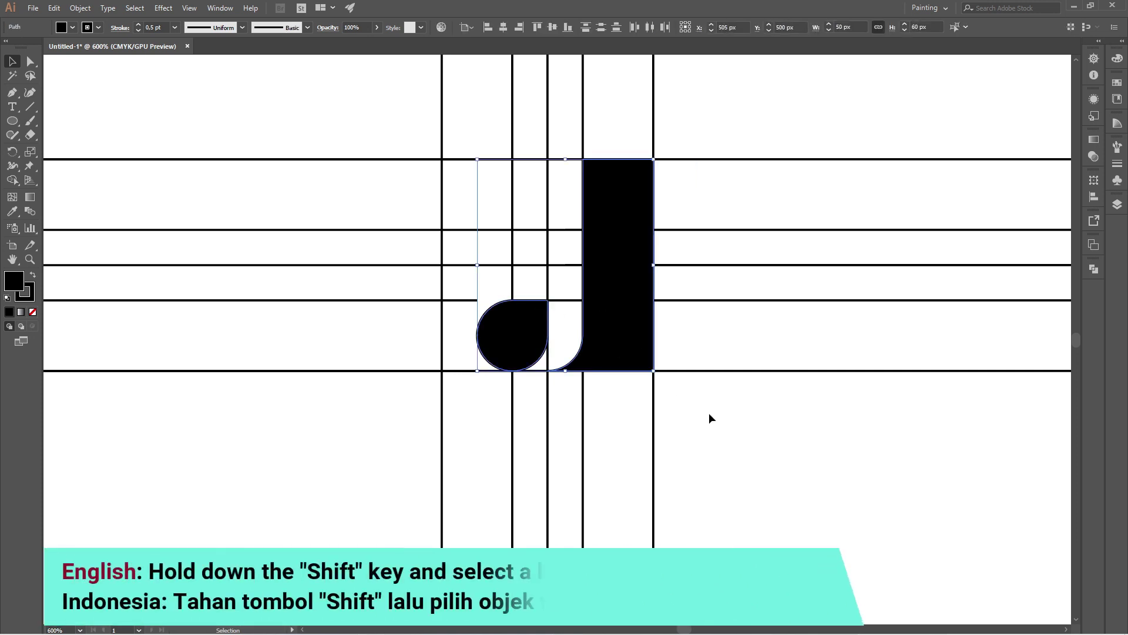
key("ctrl+x")
left_click_drag(572, 319, 741, 469)
key("Delete")
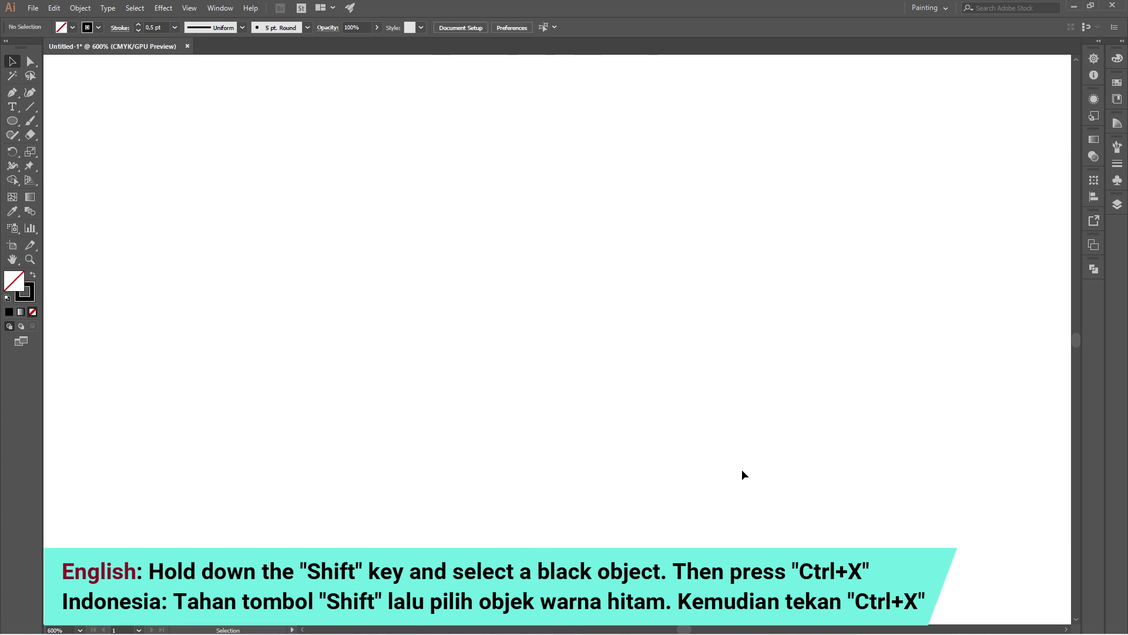
key("ctrl+f")
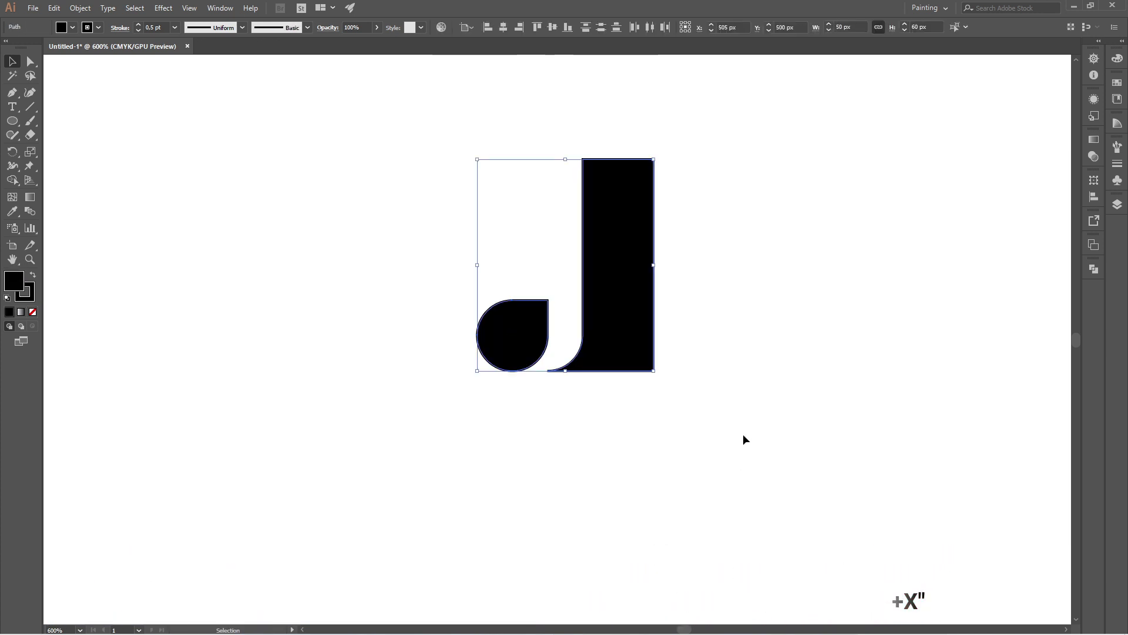
left_click(766, 370)
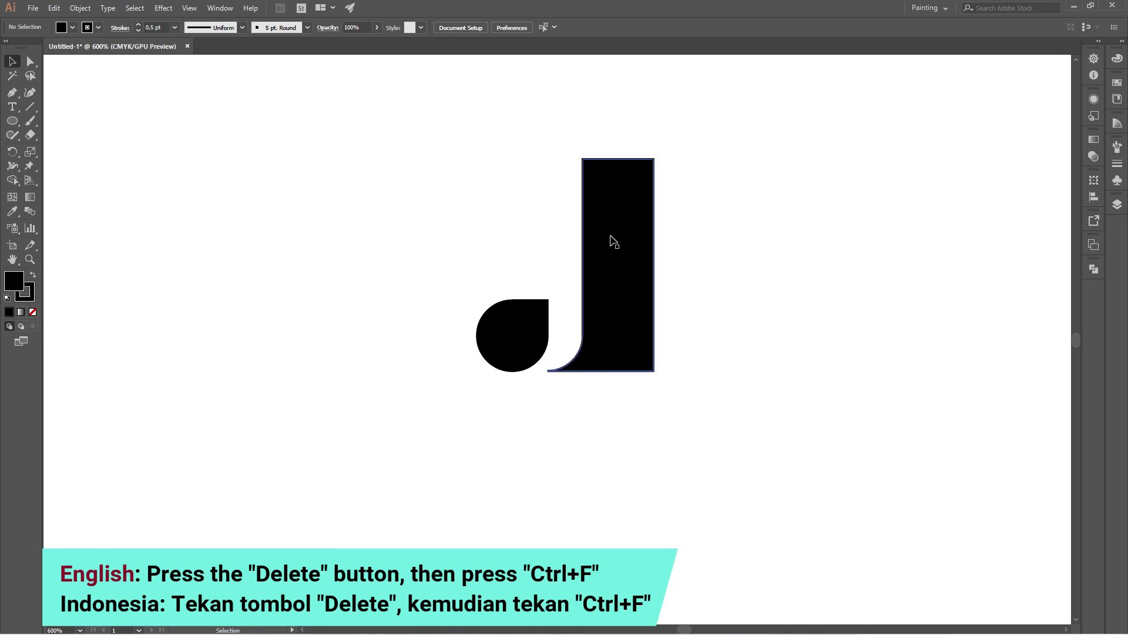
Remove the stroke from both black shapes.
left_click_drag(410, 121, 768, 423)
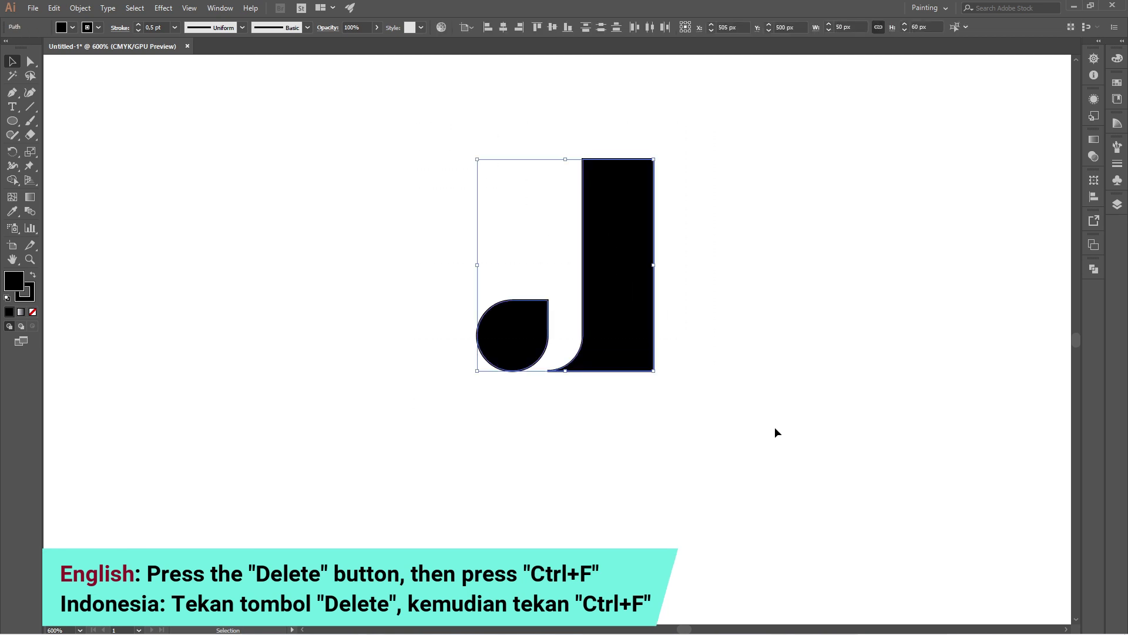
left_click(98, 28)
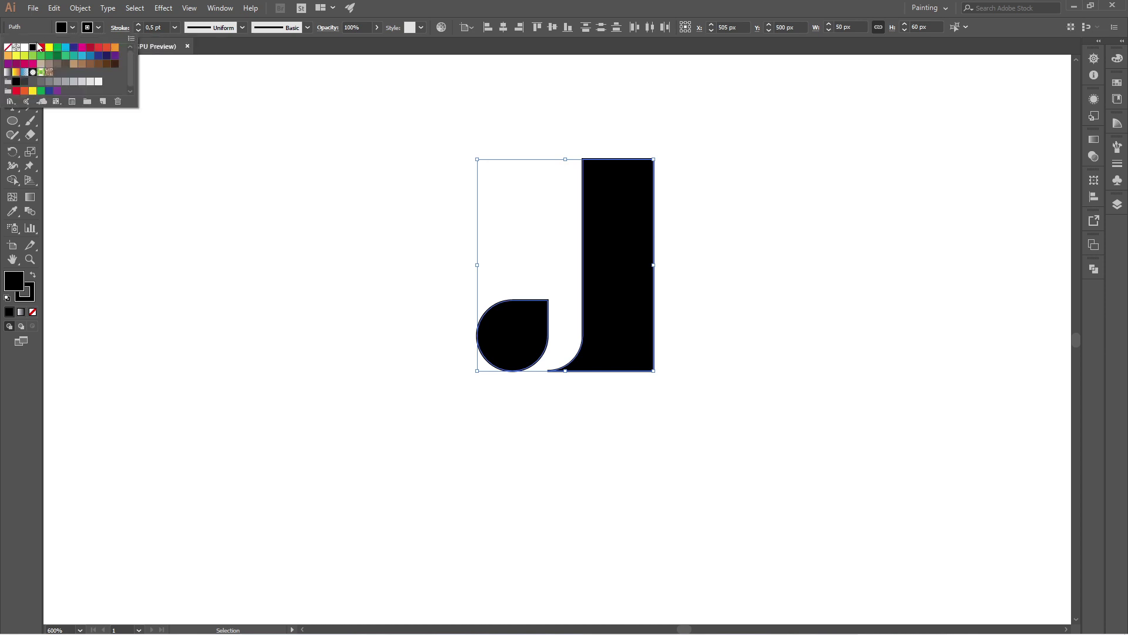
left_click(7, 48)
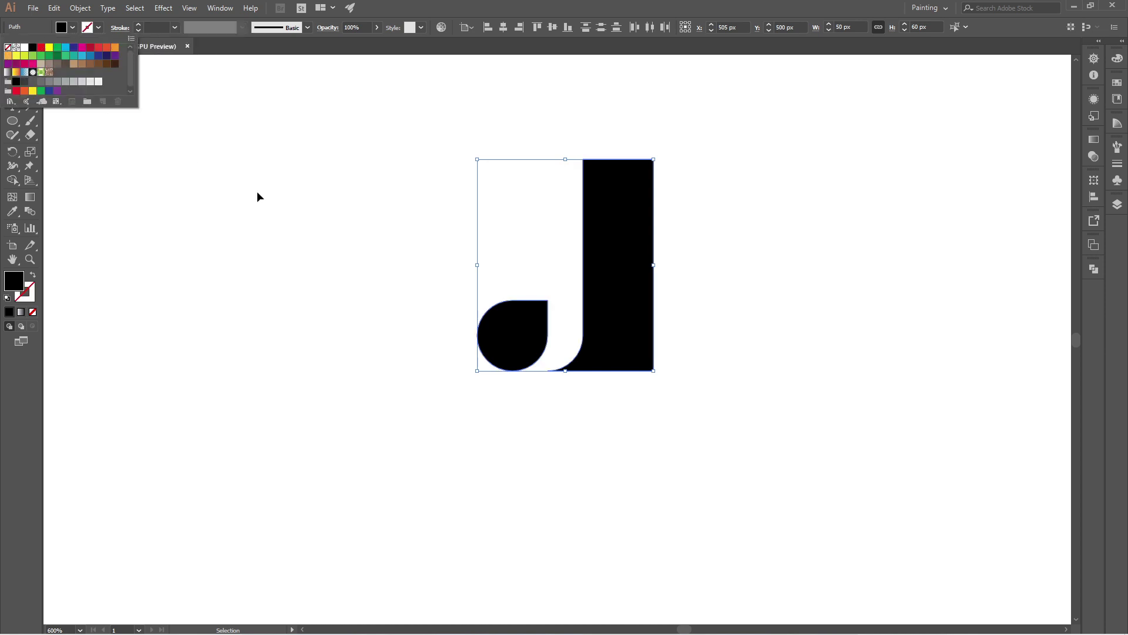
left_click(383, 254)
left_click(474, 166)
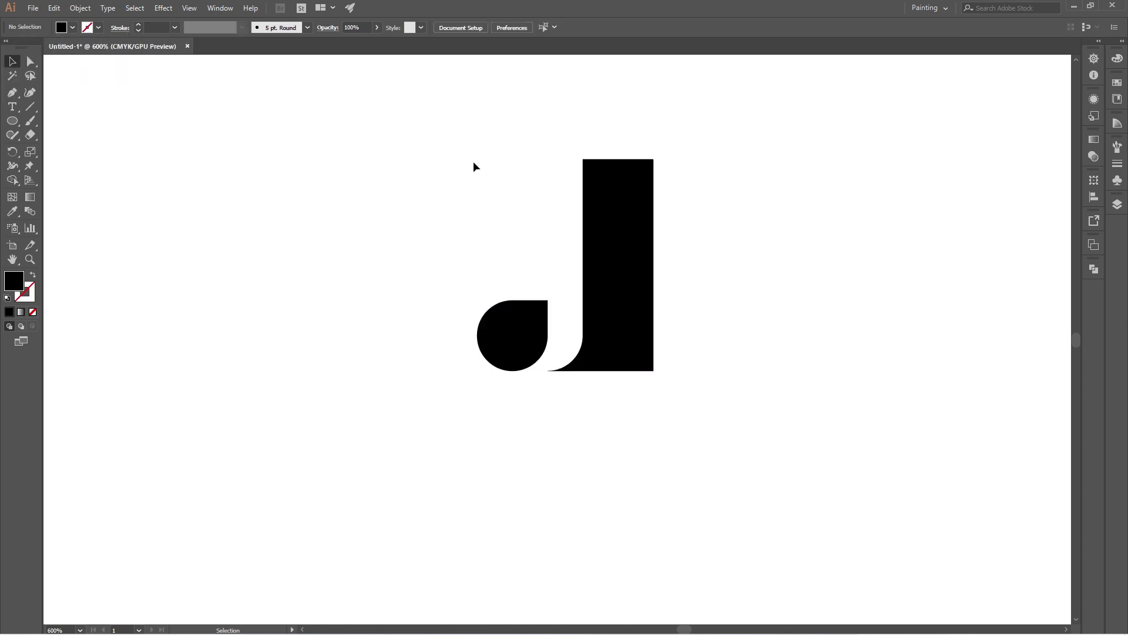
Round the two upper corners of the tall black shape to 10 px, and select both shapes.
left_click(628, 187)
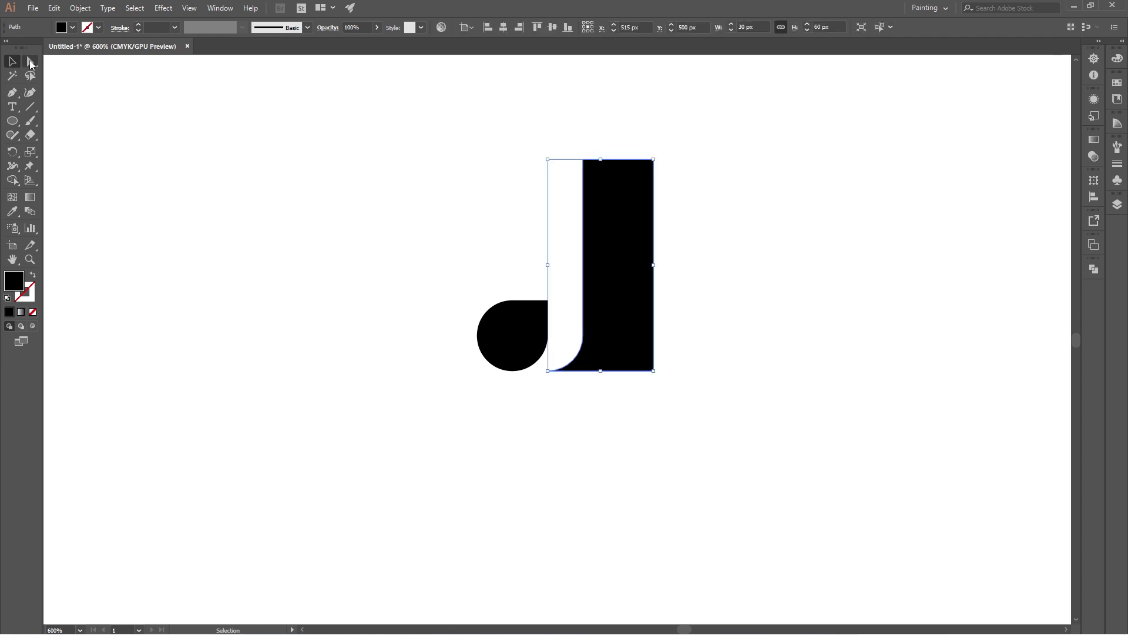
left_click(31, 61)
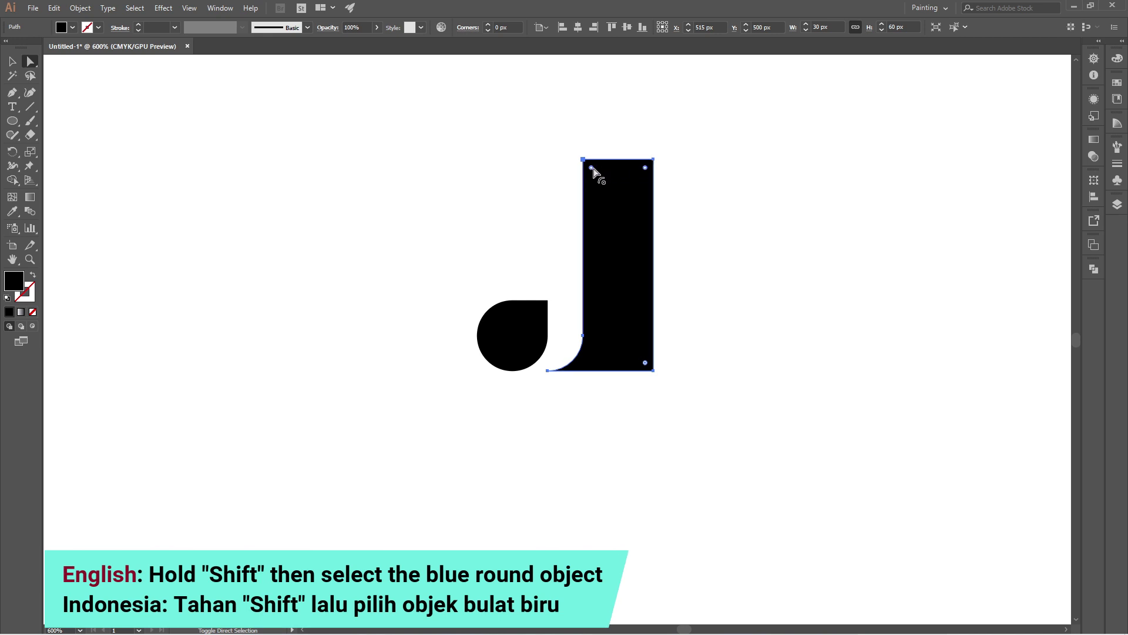
left_click_drag(593, 172, 667, 277)
left_click(711, 297)
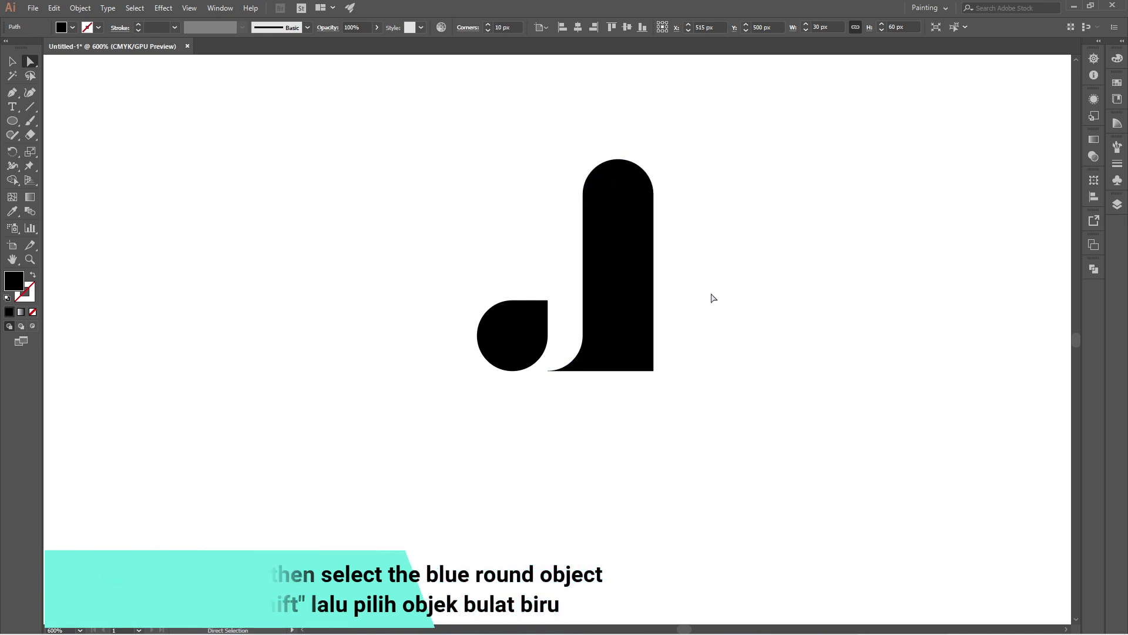
left_click_drag(381, 111, 752, 443)
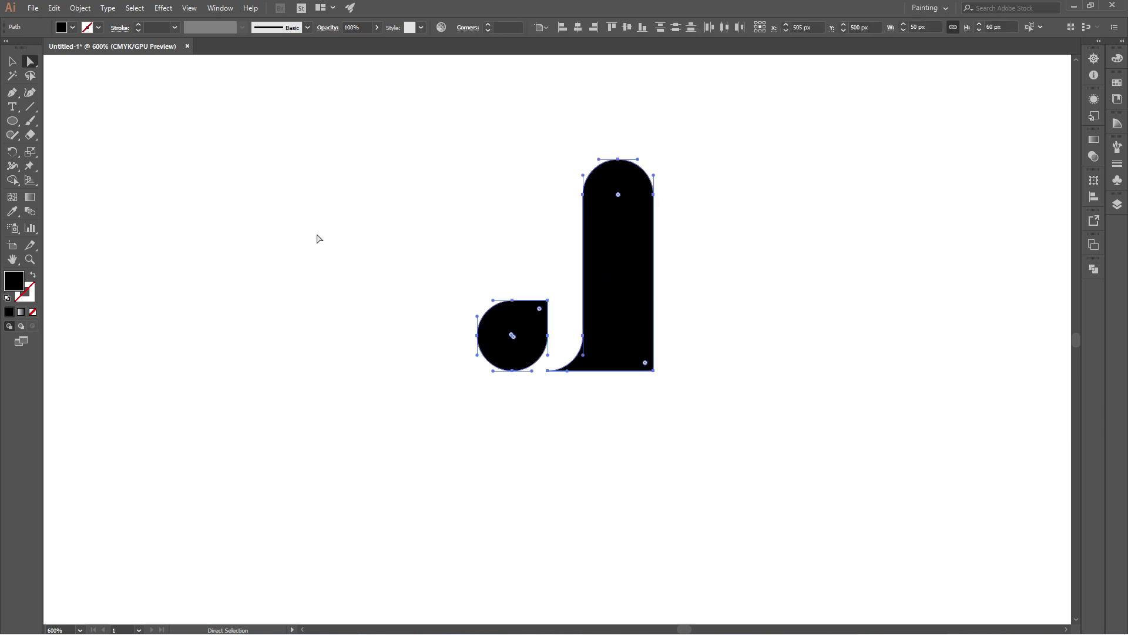
double_click(13, 152)
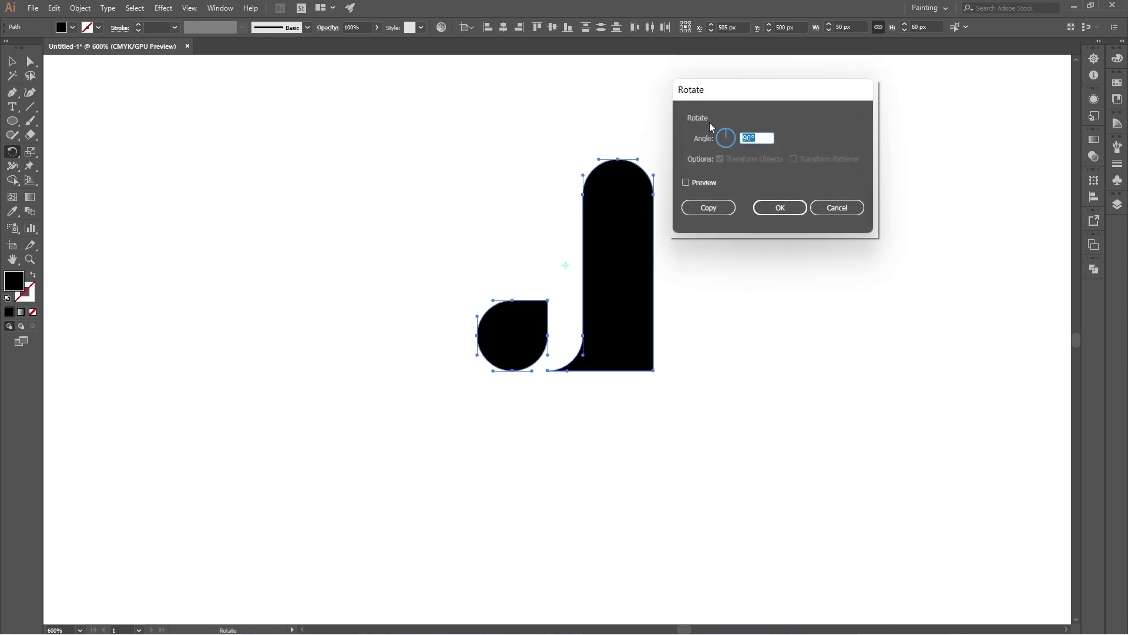
type("45")
left_click(777, 207)
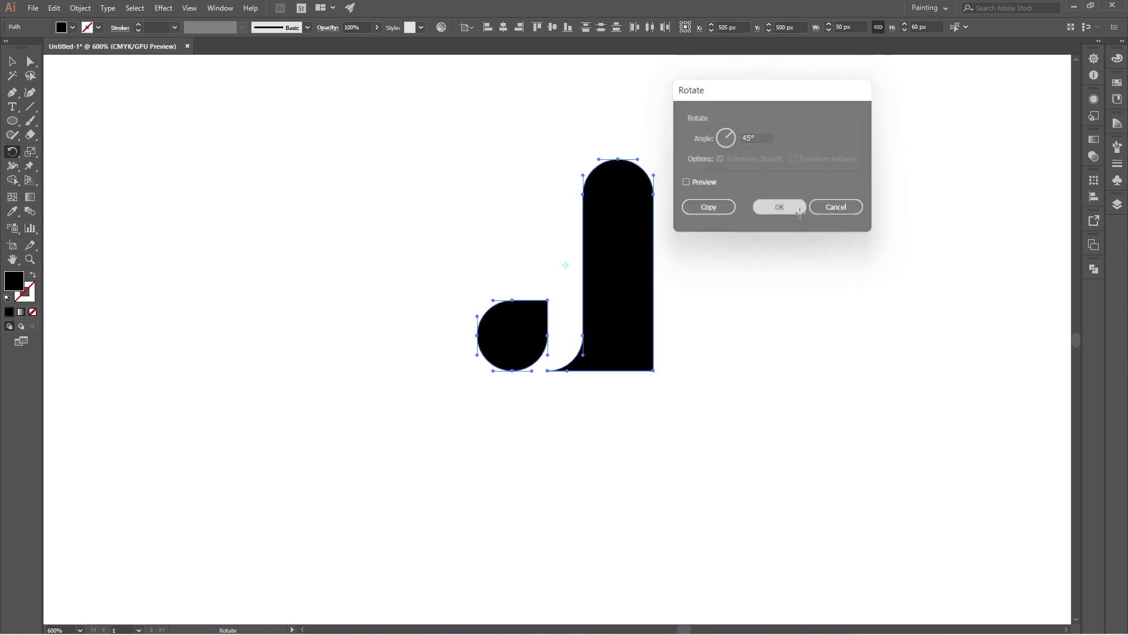
key("ctrl+z")
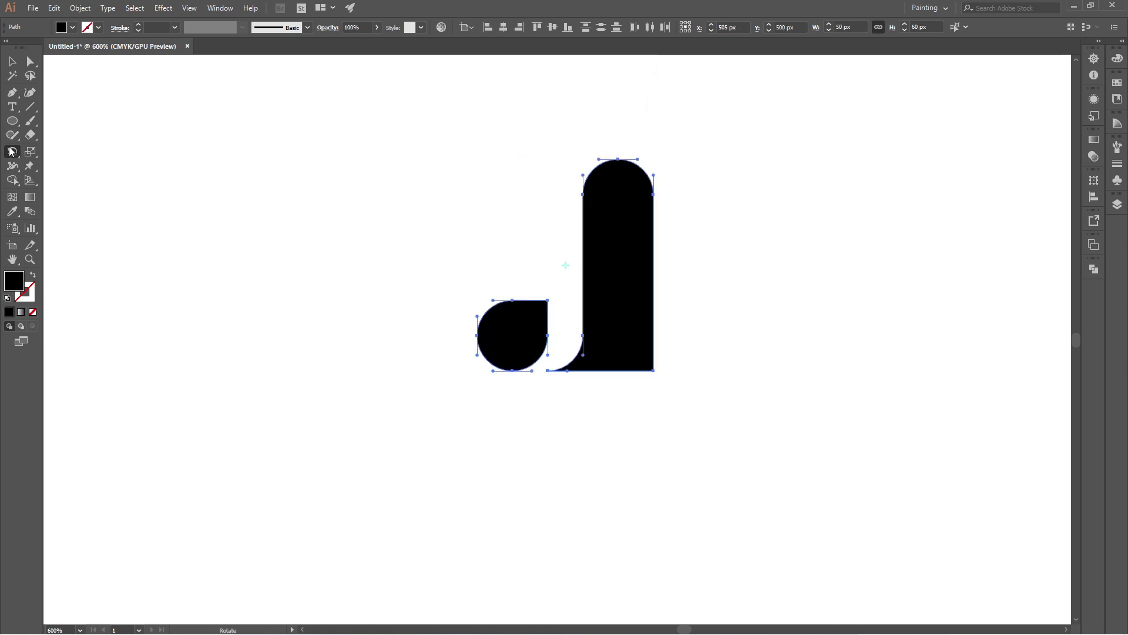
Rotate both selected shapes by -45° to form a check mark.
double_click(13, 152)
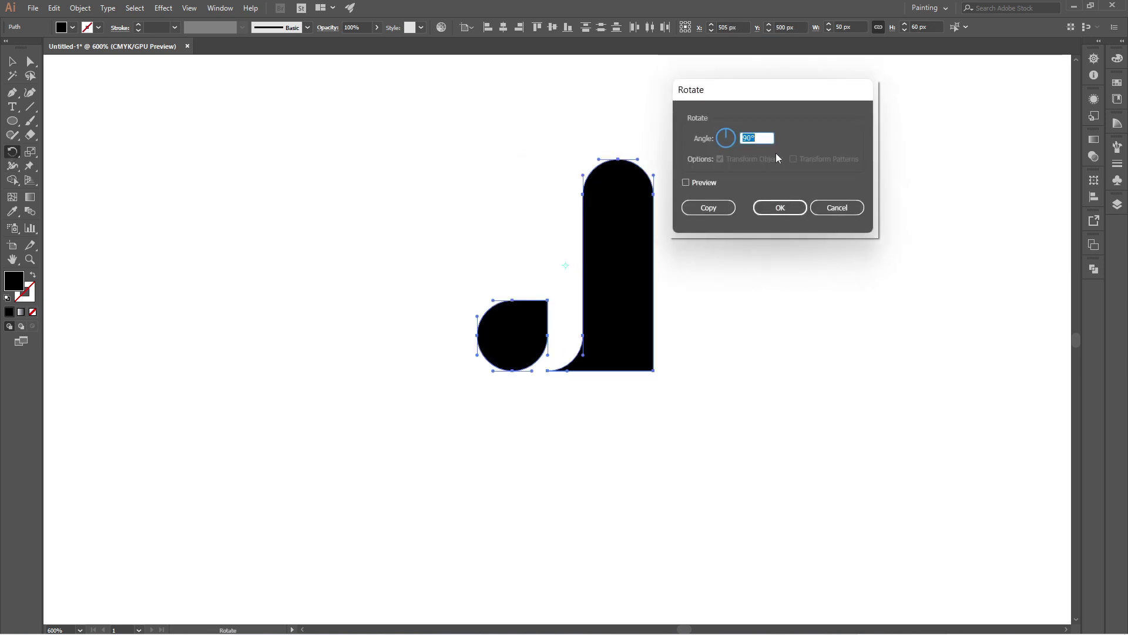
type("-45")
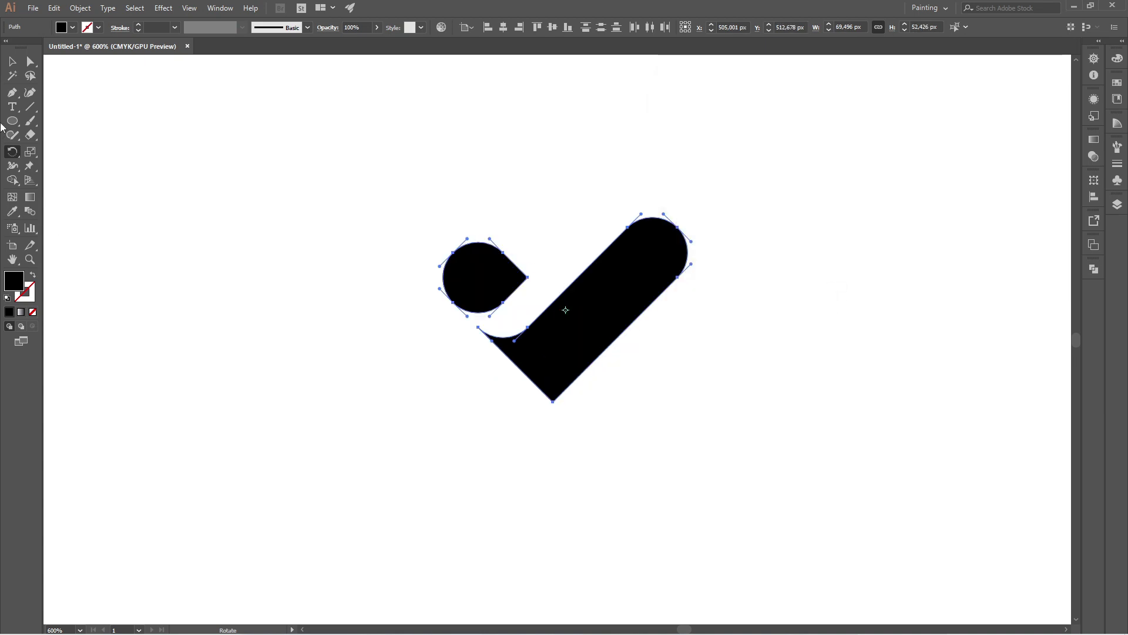
left_click(12, 61)
left_click(242, 241)
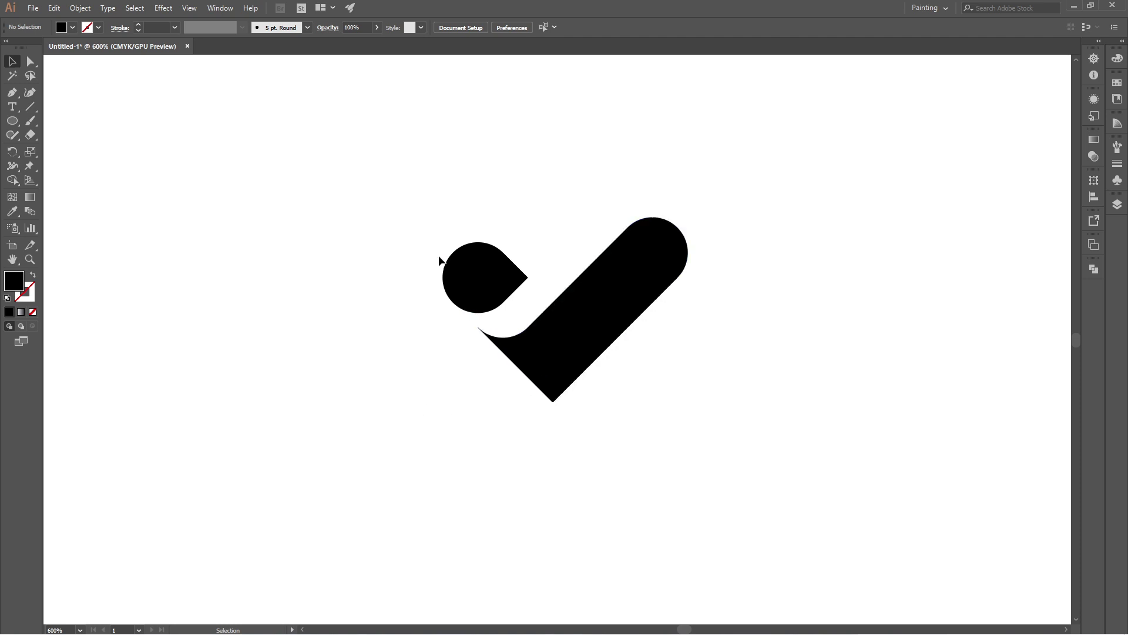
Select both parts of the check mark and fill them with CMYK Red.
left_click_drag(386, 182, 780, 456)
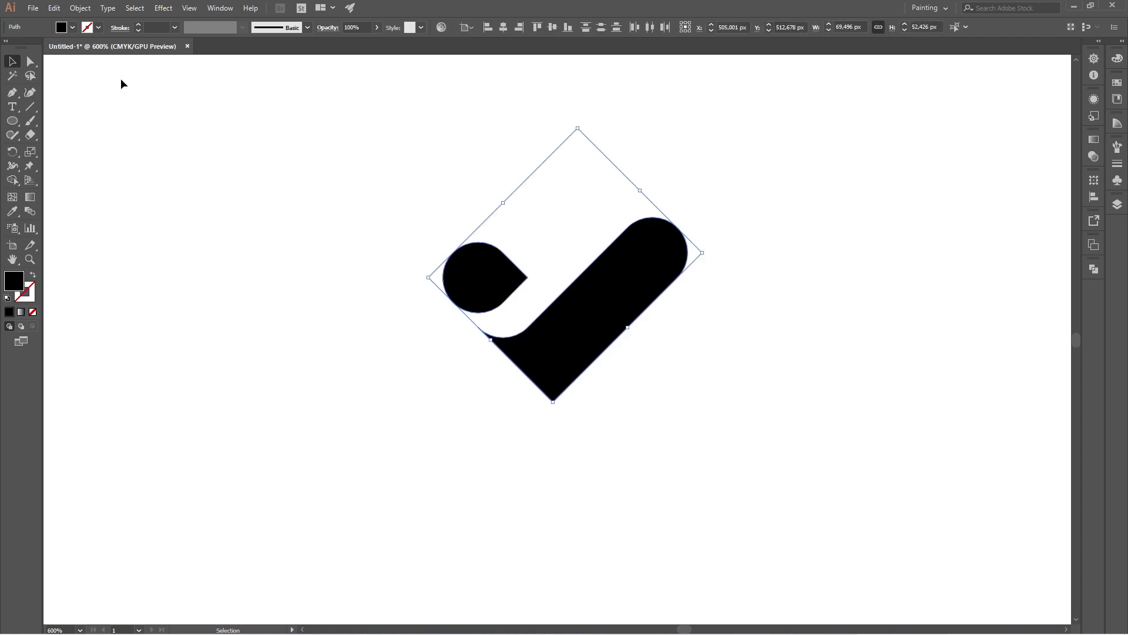
left_click(80, 28)
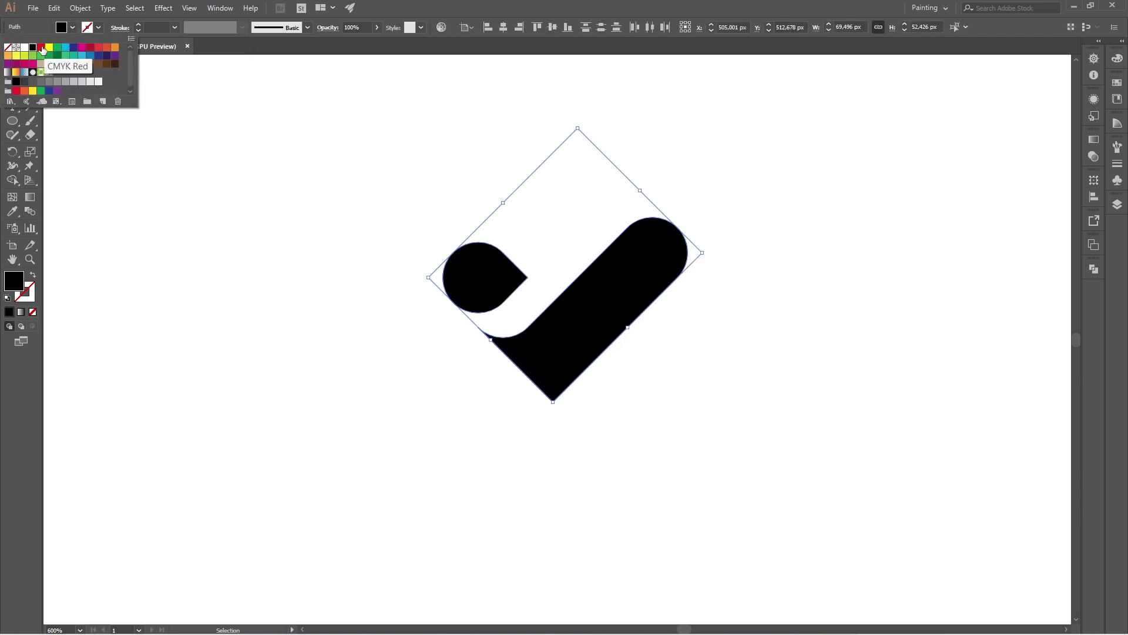
left_click(42, 50)
left_click(226, 191)
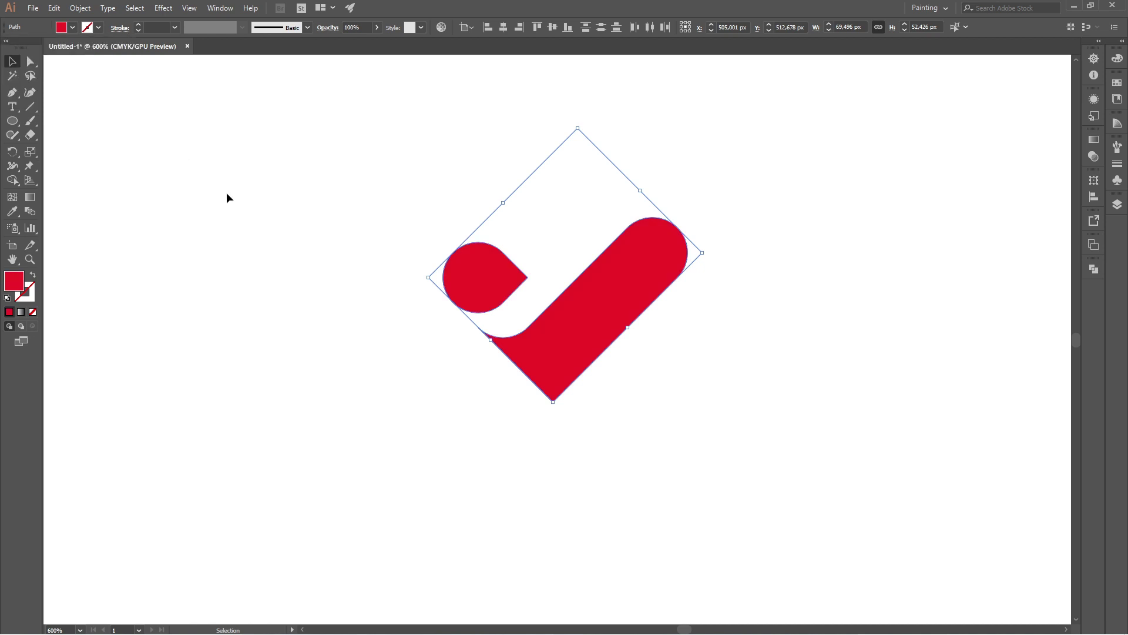
left_click(227, 193)
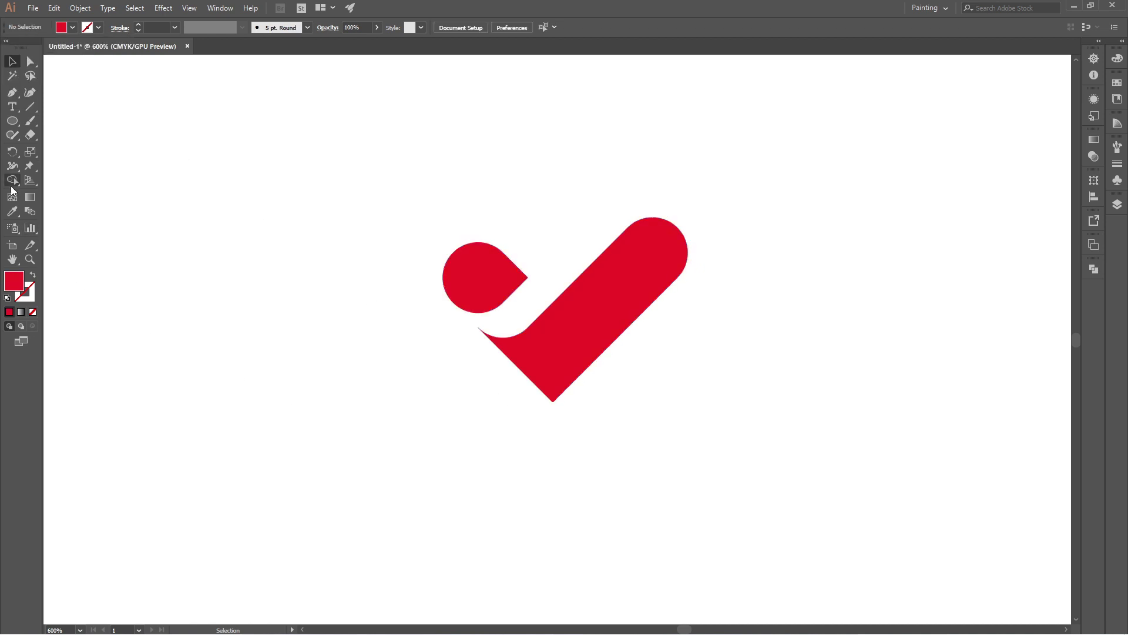
Add the point text HEARTCHECK in capitals on the empty area beside the lower part of the check mark.
left_click(14, 111)
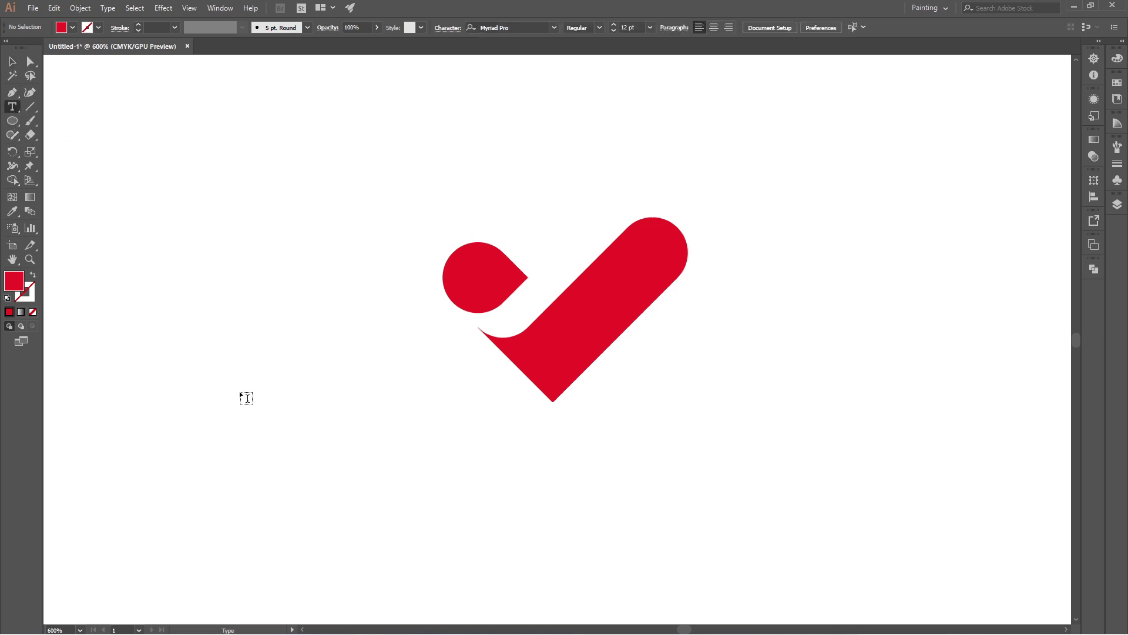
left_click(238, 397)
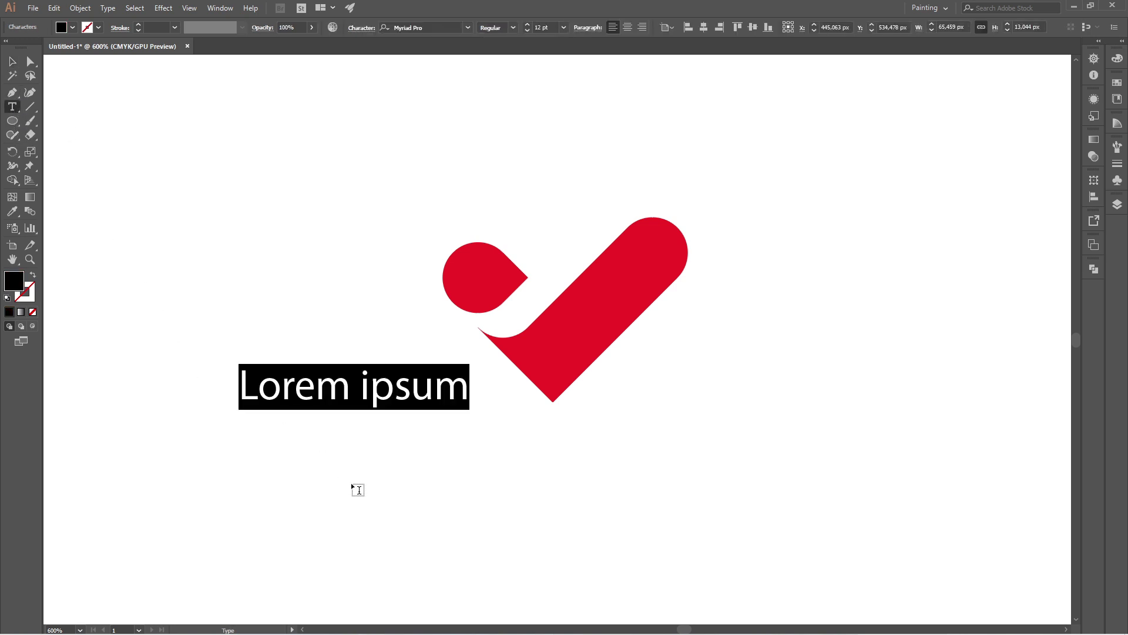
type("HEART")
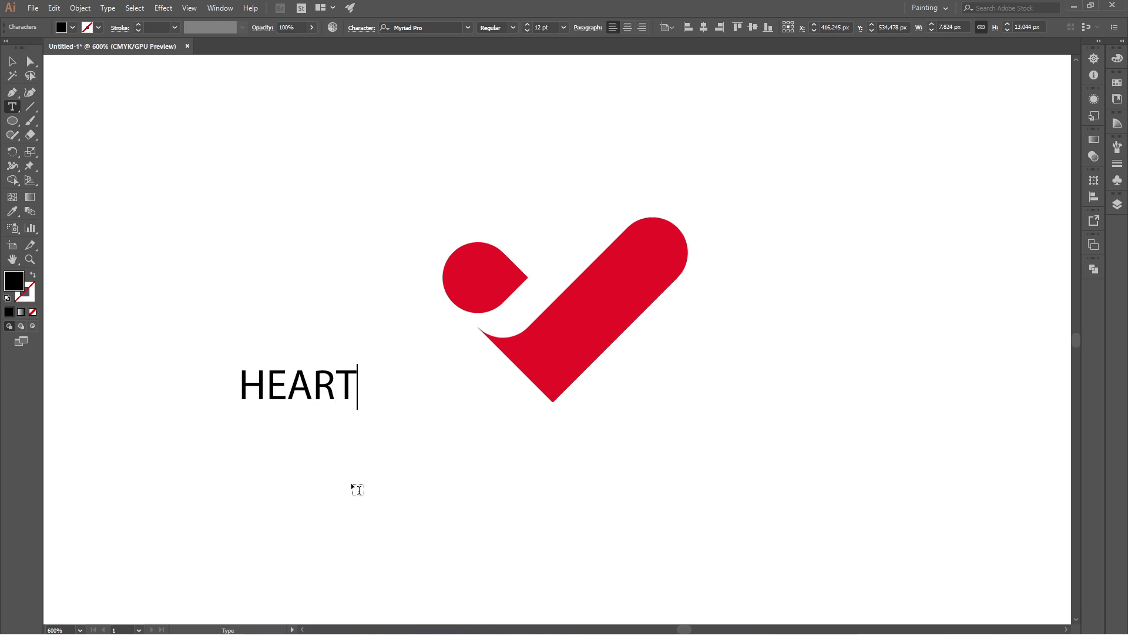
type("CHECK")
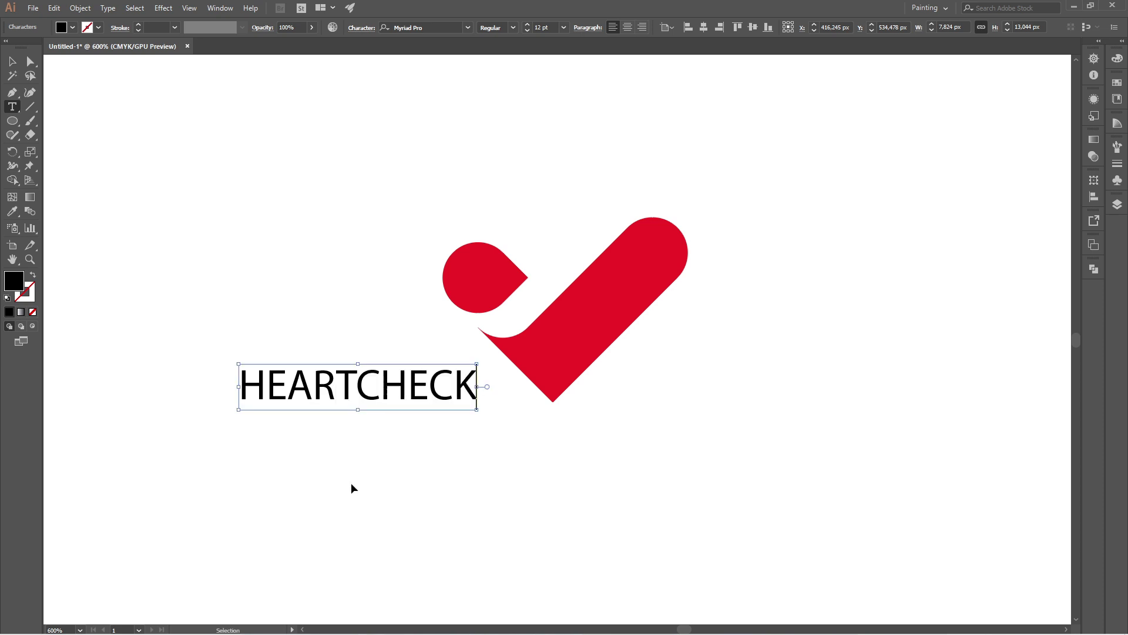
Change the font of the whole HEARTCHECK text to Poppins Medium and deselect it.
key("ctrl+a")
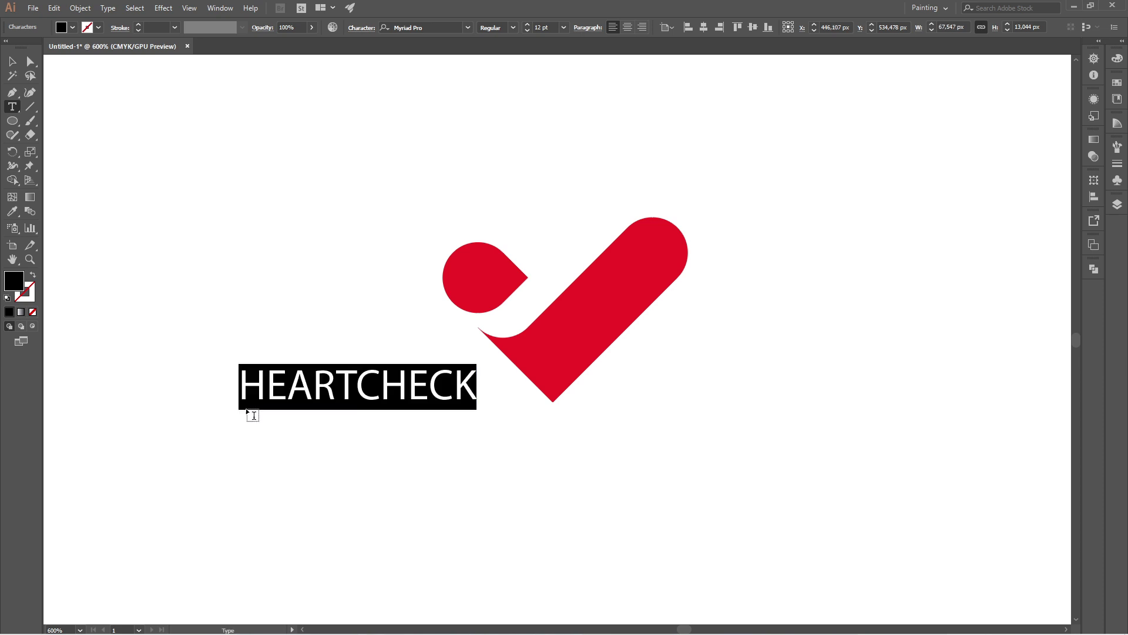
left_click(412, 27)
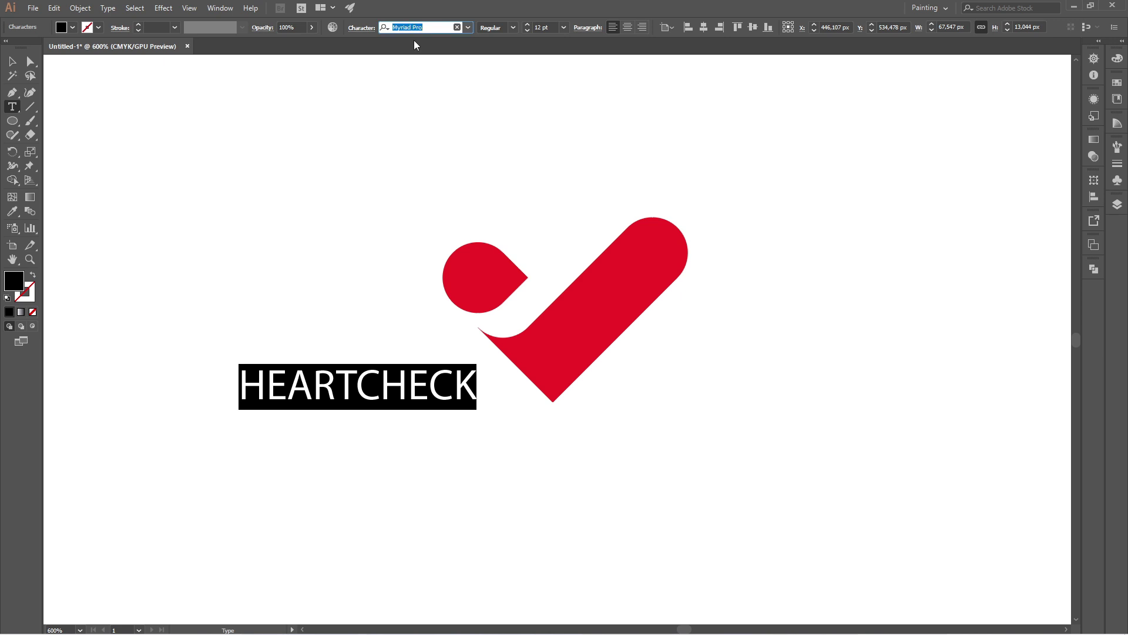
type("Po")
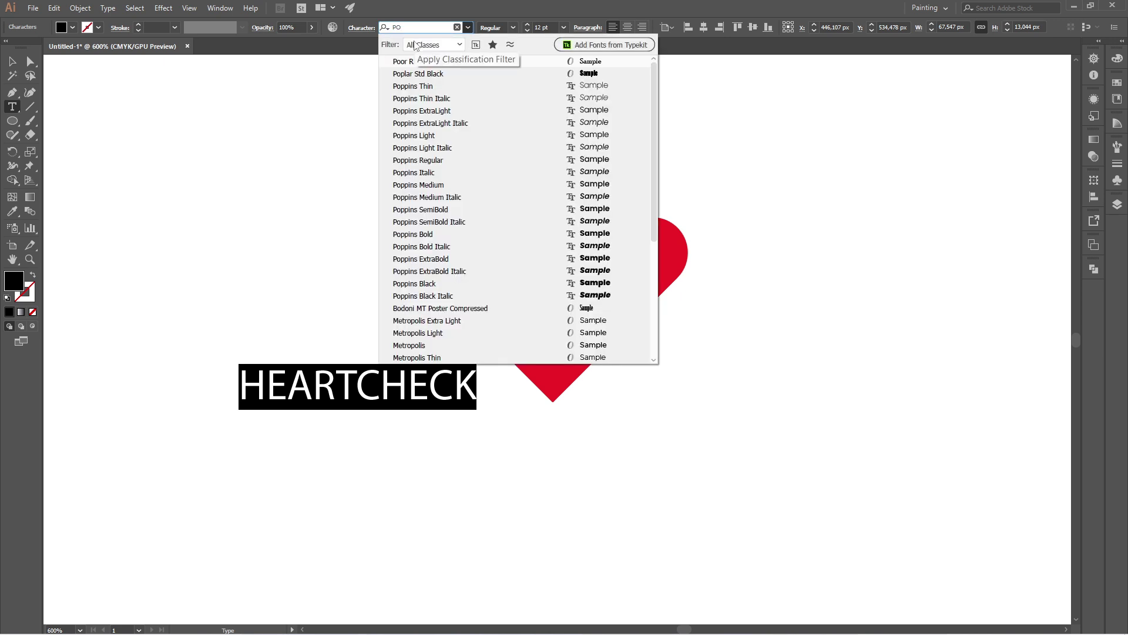
left_click(433, 189)
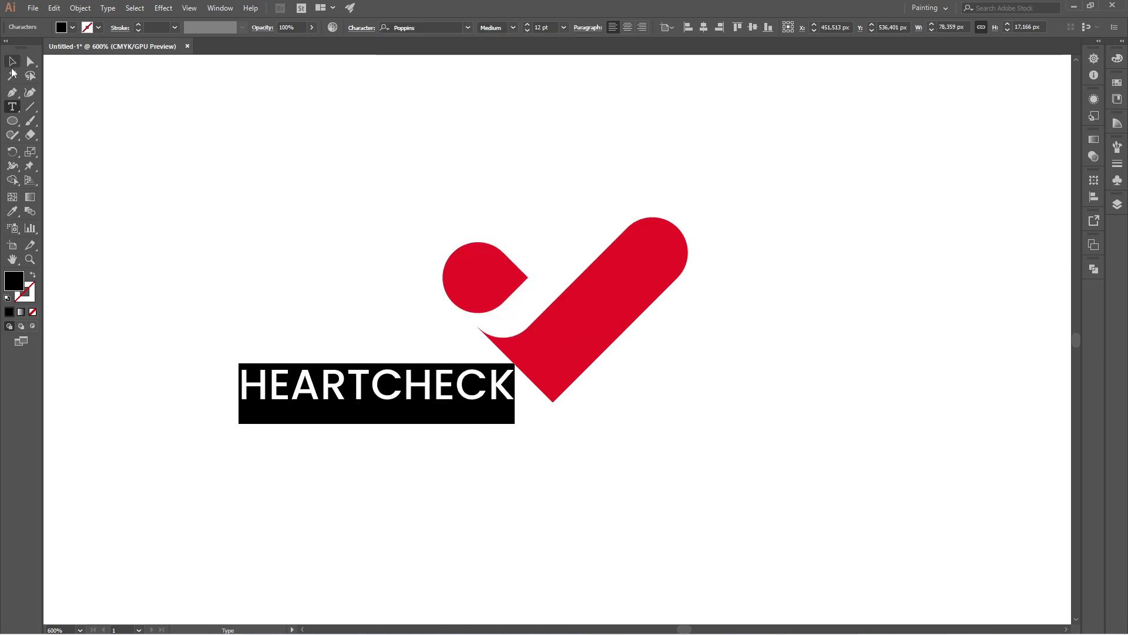
left_click(12, 61)
left_click(108, 123)
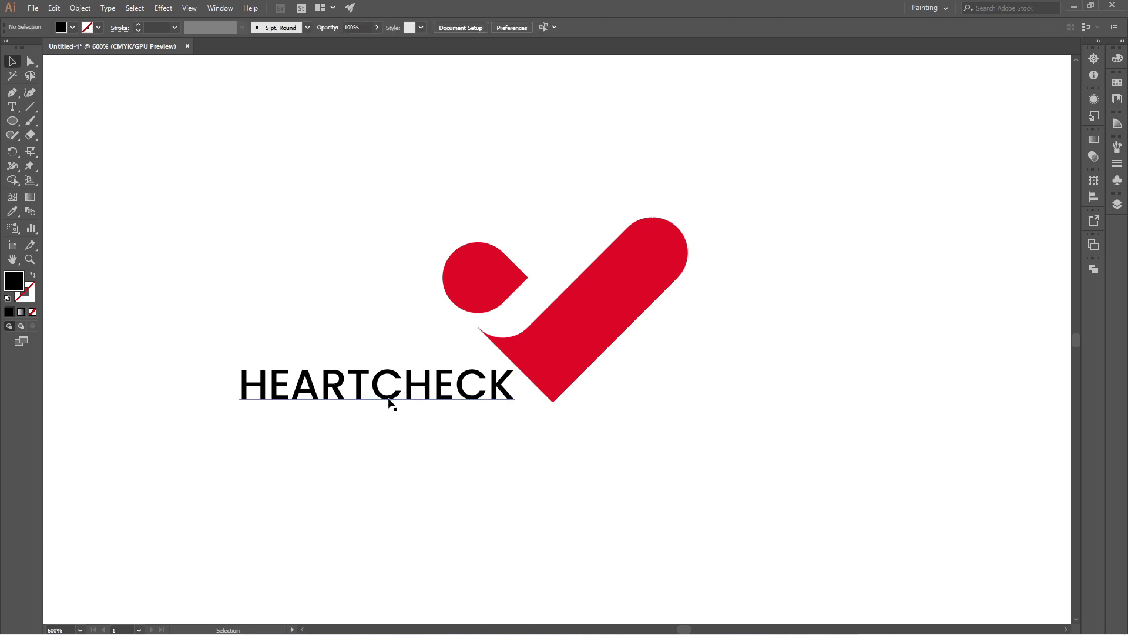
Place the HEARTCHECK text just beneath the check mark and centre it horizontally on the artboard.
left_click_drag(389, 401, 572, 481)
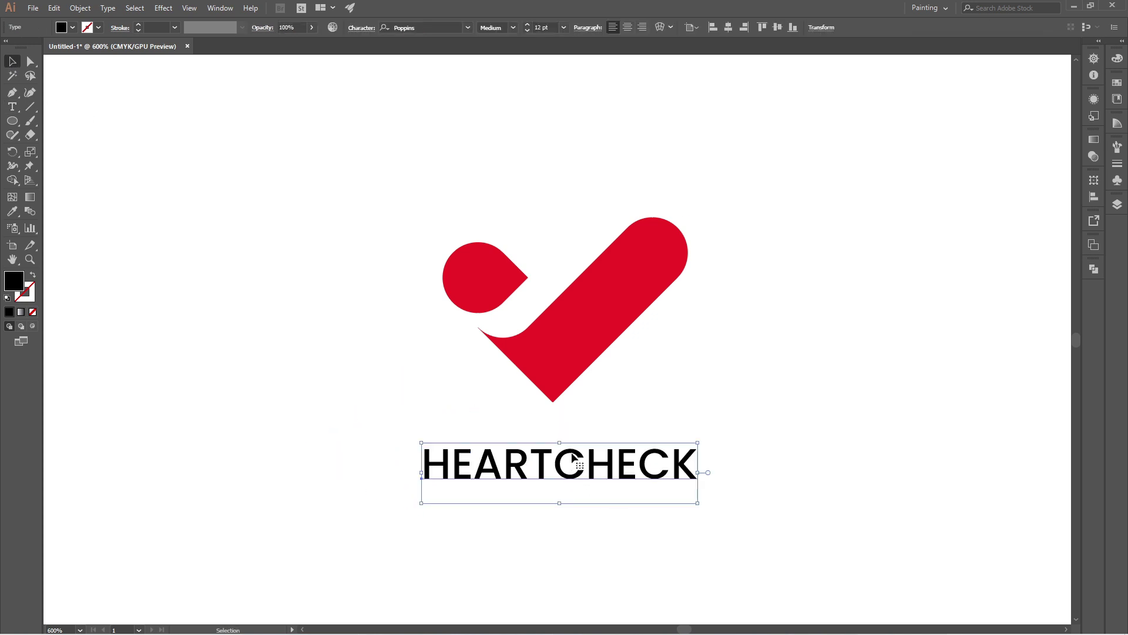
left_click(728, 27)
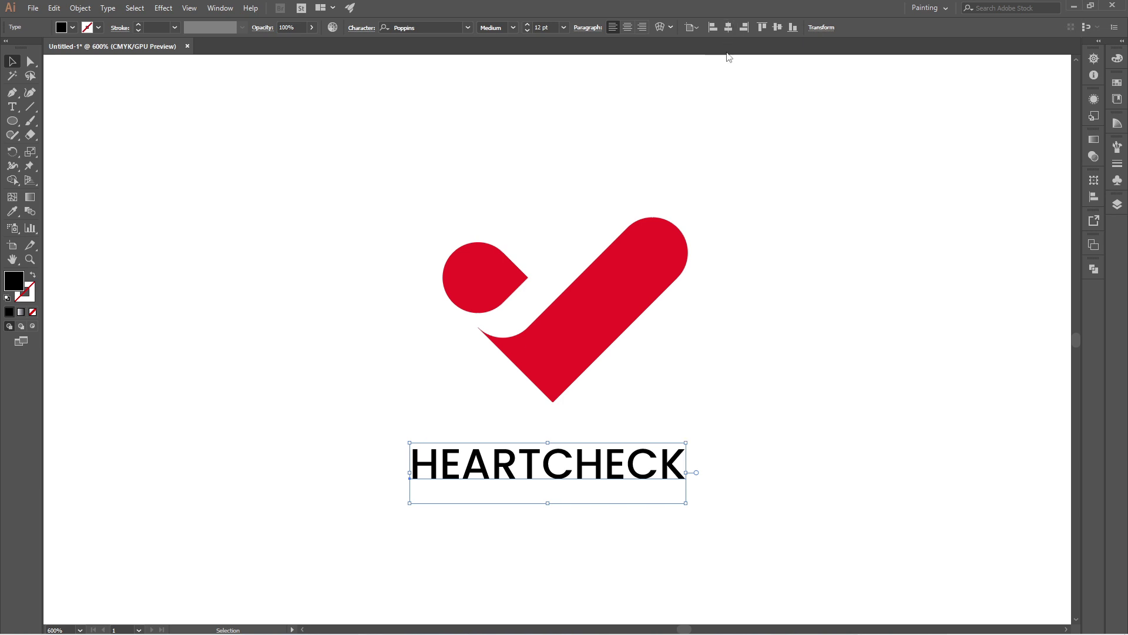
left_click(791, 288)
left_click_drag(556, 459, 559, 433)
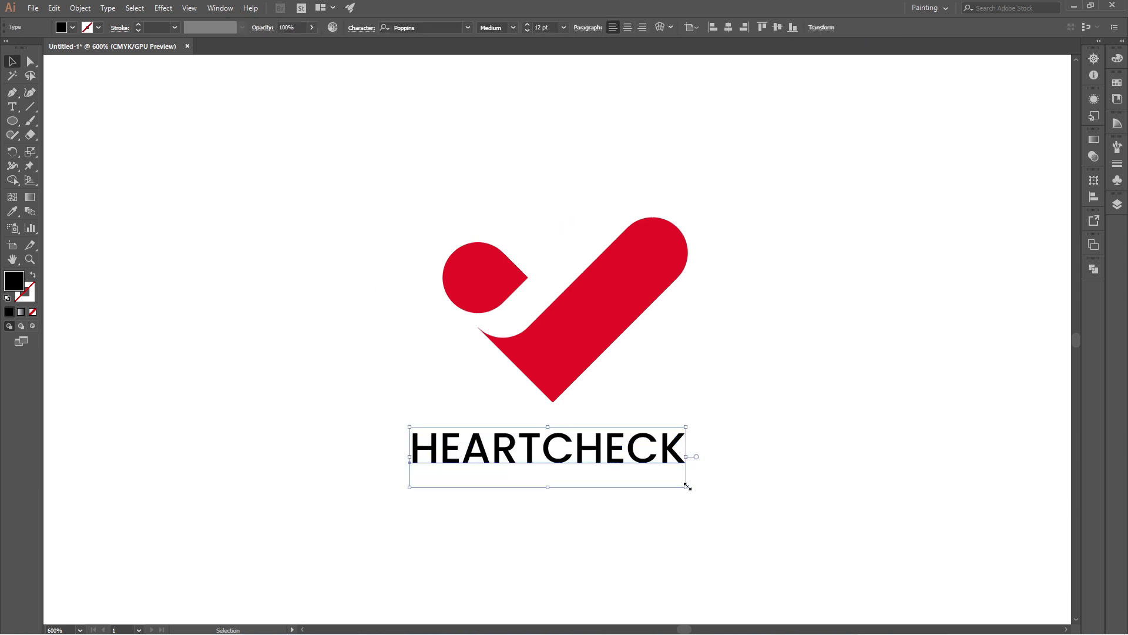
Enlarge the HEARTCHECK text and set its font size to exactly 16 pt.
left_click_drag(686, 484, 760, 533)
left_click(540, 27)
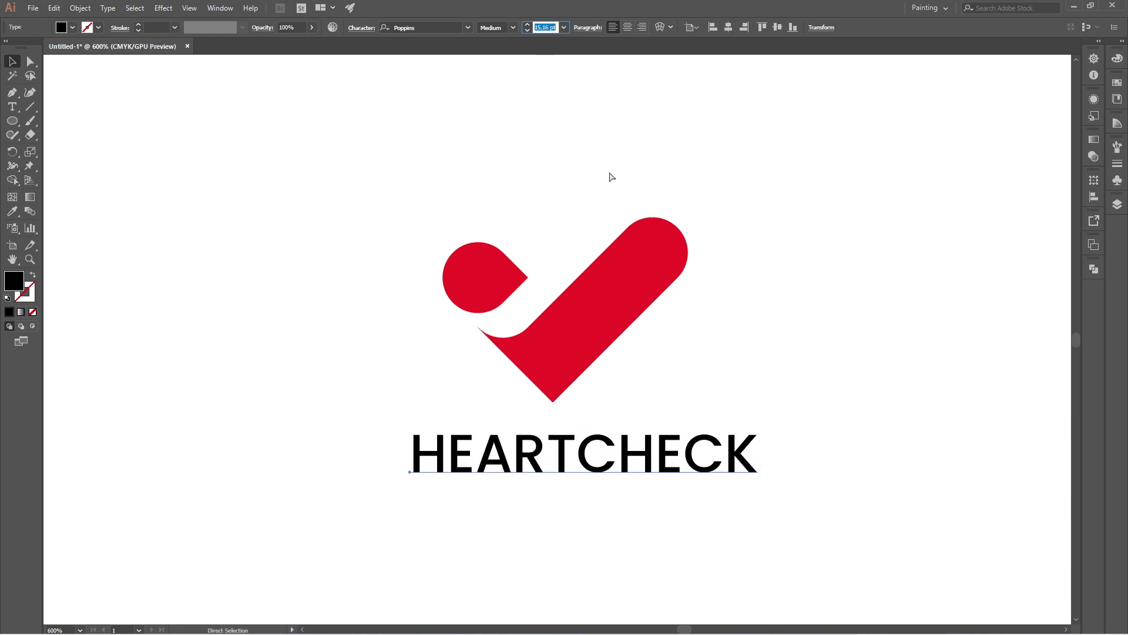
type("16")
key("Return")
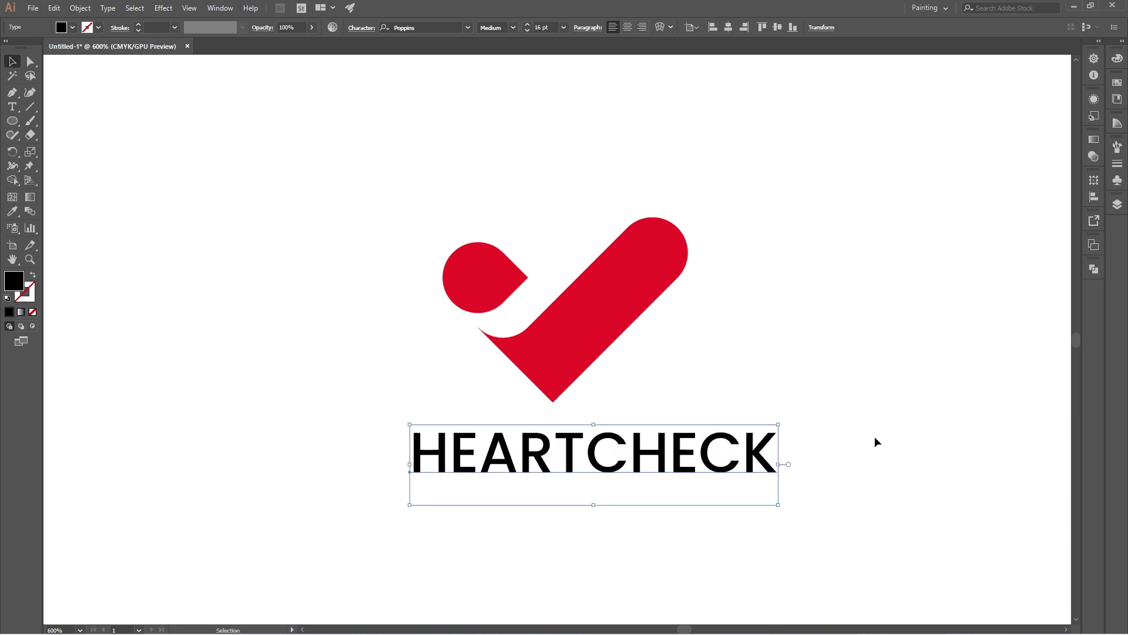
left_click(874, 438)
Centre the enlarged text horizontally on the artboard again and nudge it slightly down, away from the check mark.
left_click(681, 442)
left_click(728, 27)
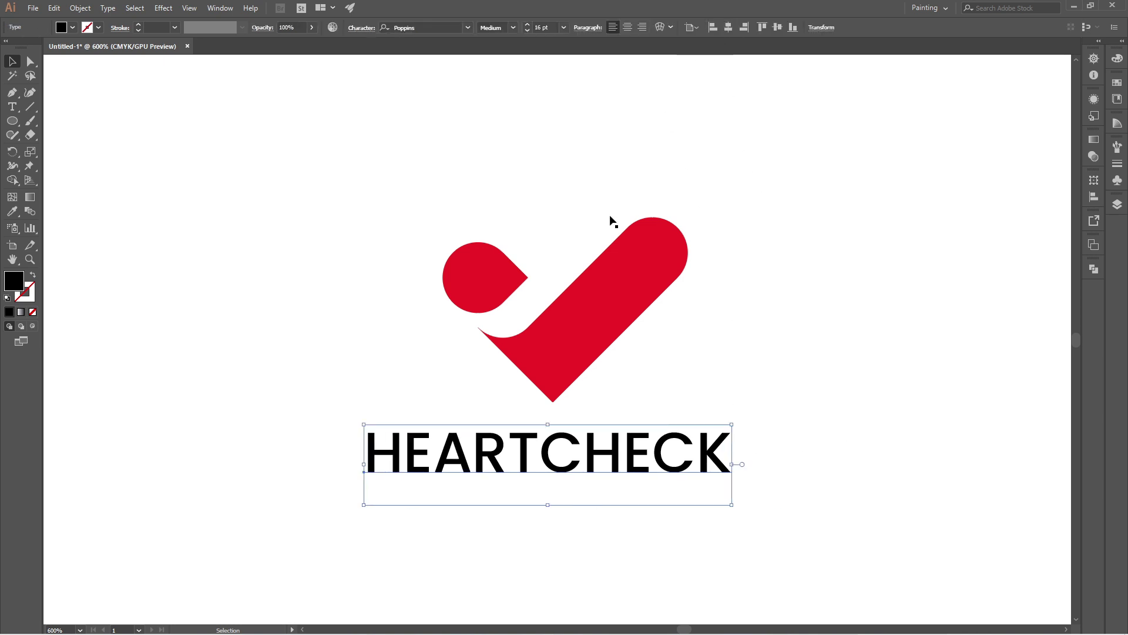
left_click(184, 169)
left_click(686, 497)
key("Down")
key("Down")
left_click(315, 356)
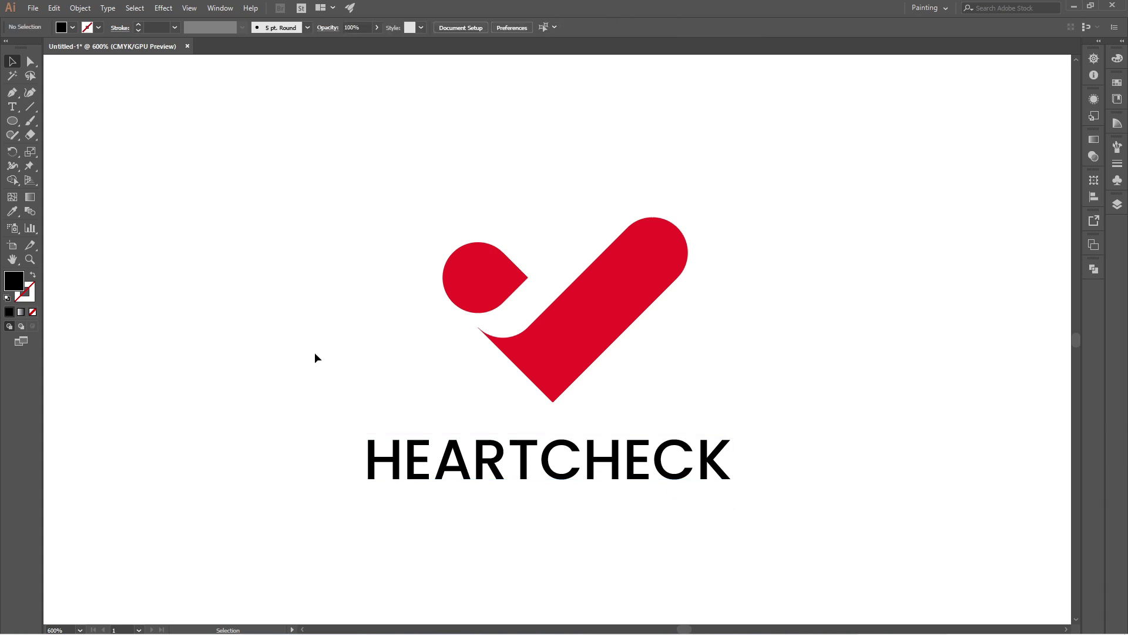
Scale the check mark and text together proportionally from their centre until the logo spans about a quarter of the artboard's width.
left_click(81, 629)
left_click(88, 616)
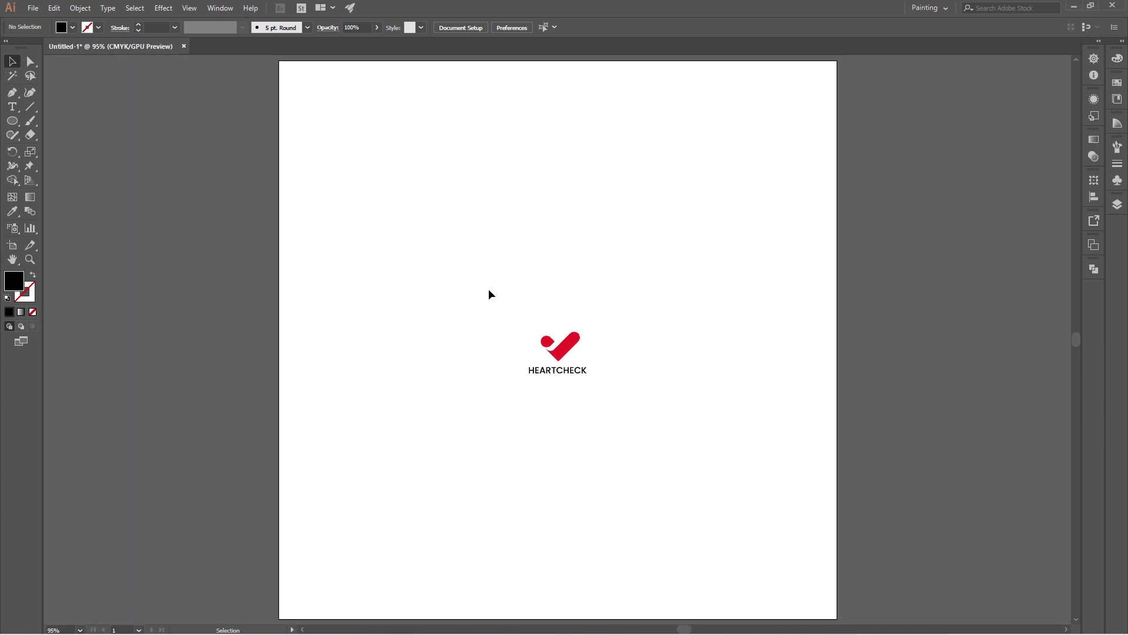
left_click_drag(489, 292, 683, 435)
left_click_drag(589, 381, 636, 417)
left_click(694, 439)
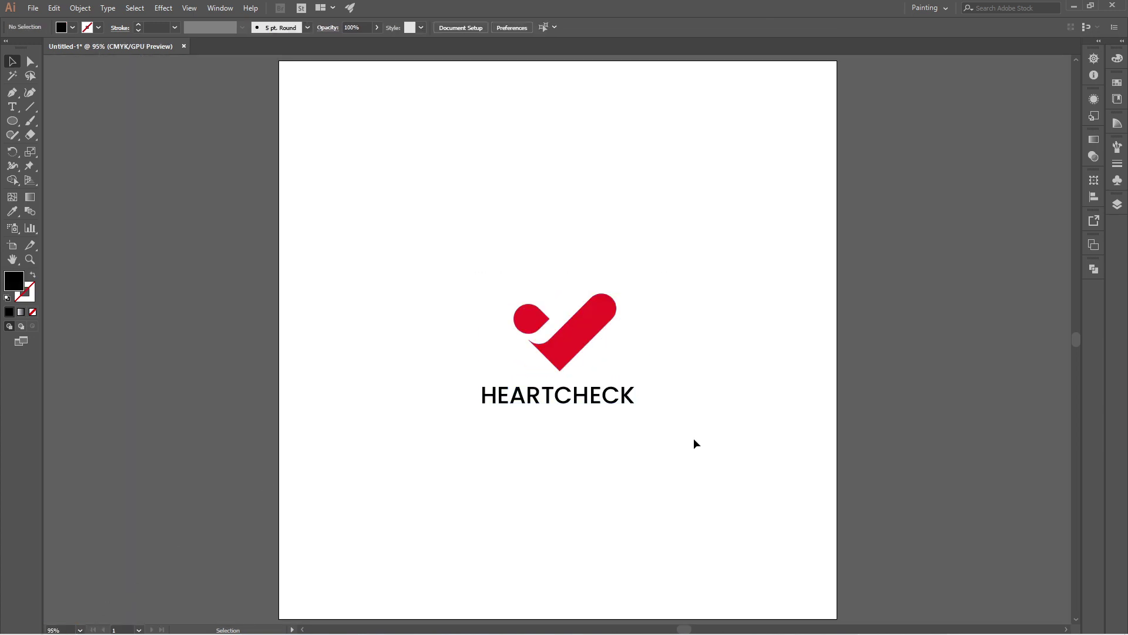